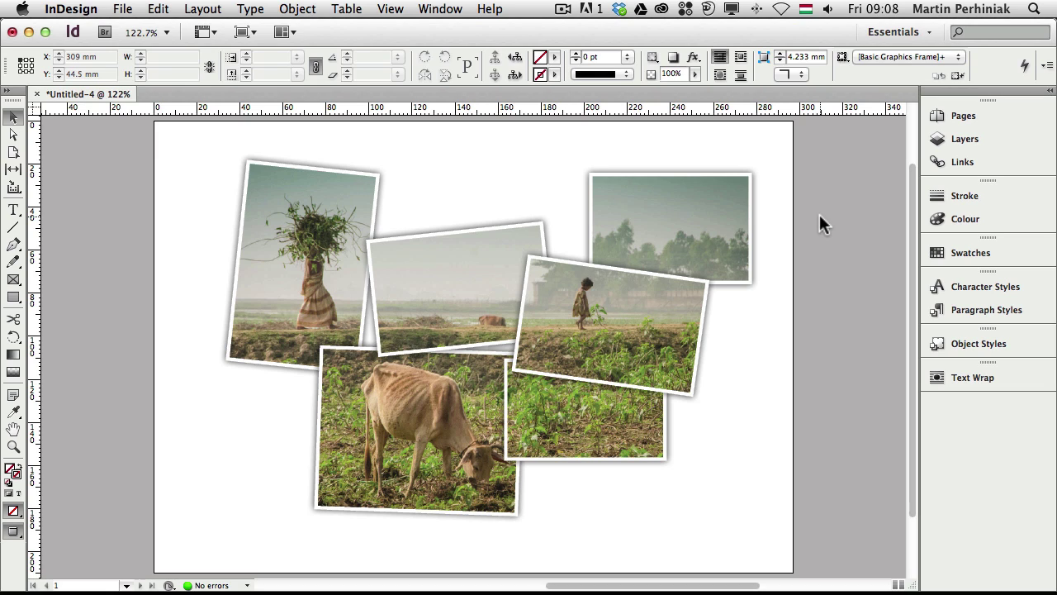
# Leave Preview mode and delete all six rotated photo frames from the page.
pyautogui.press('w')
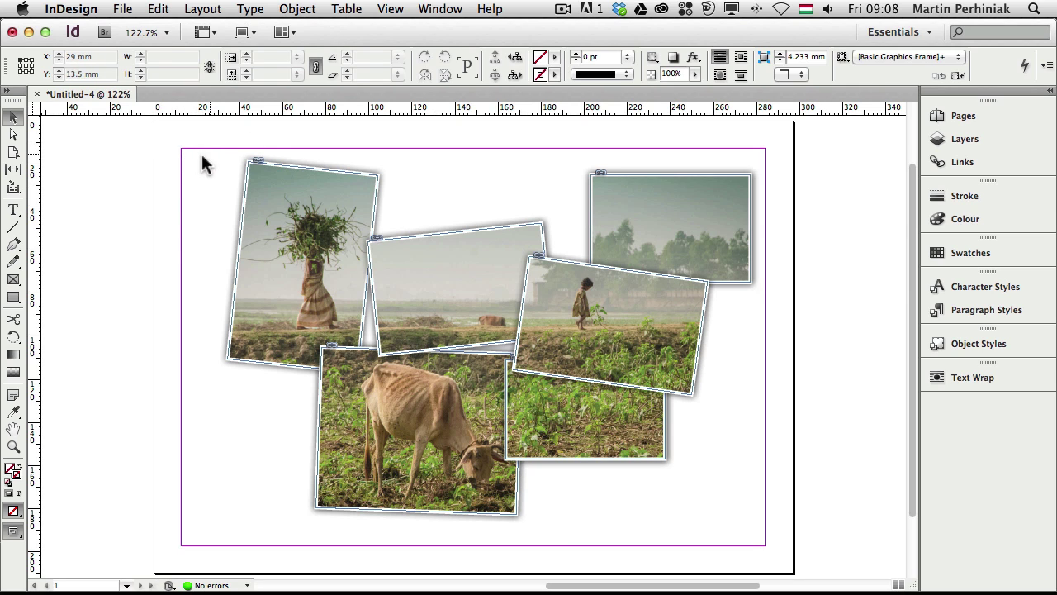
pyautogui.moveTo(204, 159); pyautogui.dragTo(736, 515)
pyautogui.press('Delete')
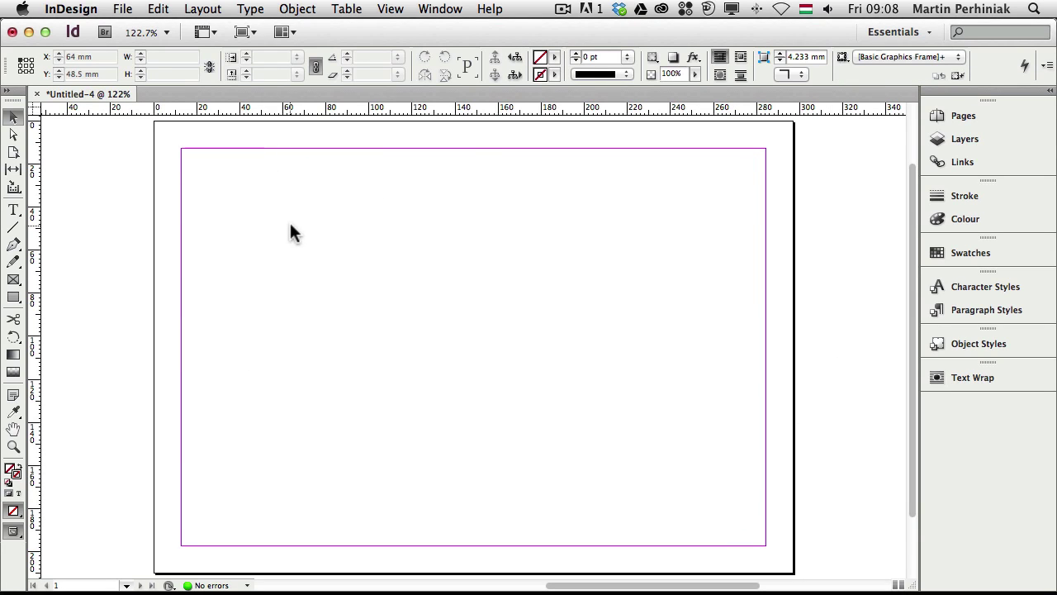
# Drag _DSC9287.jpg from Adobe Bridge CS6 onto the empty InDesign page.
pyautogui.press('super+Tab')
pyautogui.press('super+Tab')
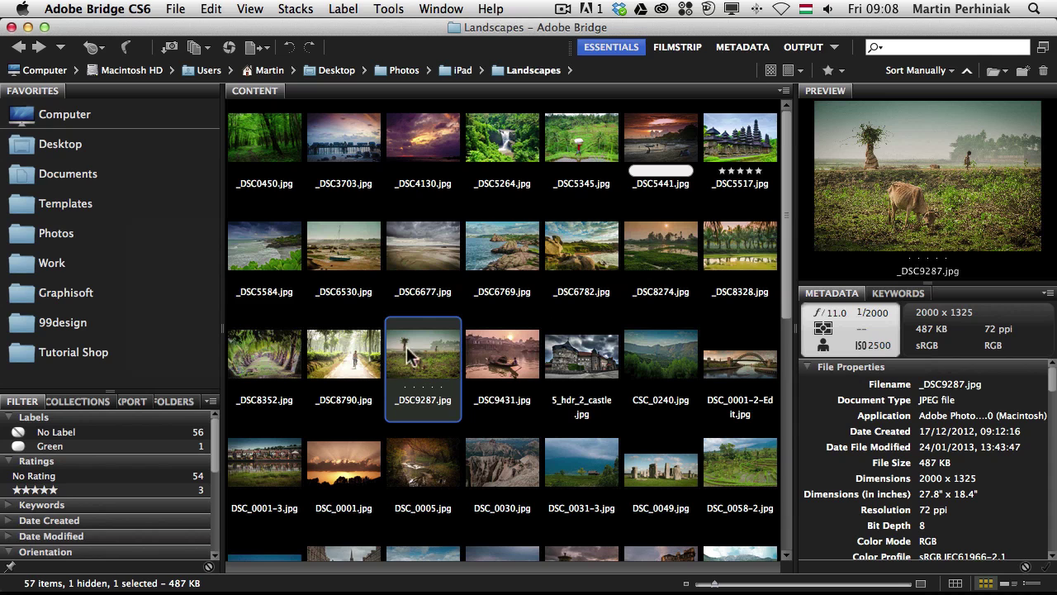
pyautogui.moveTo(414, 341); pyautogui.dragTo(785, 565)
pyautogui.press('super+Tab')
pyautogui.press('super+shift+Tab')
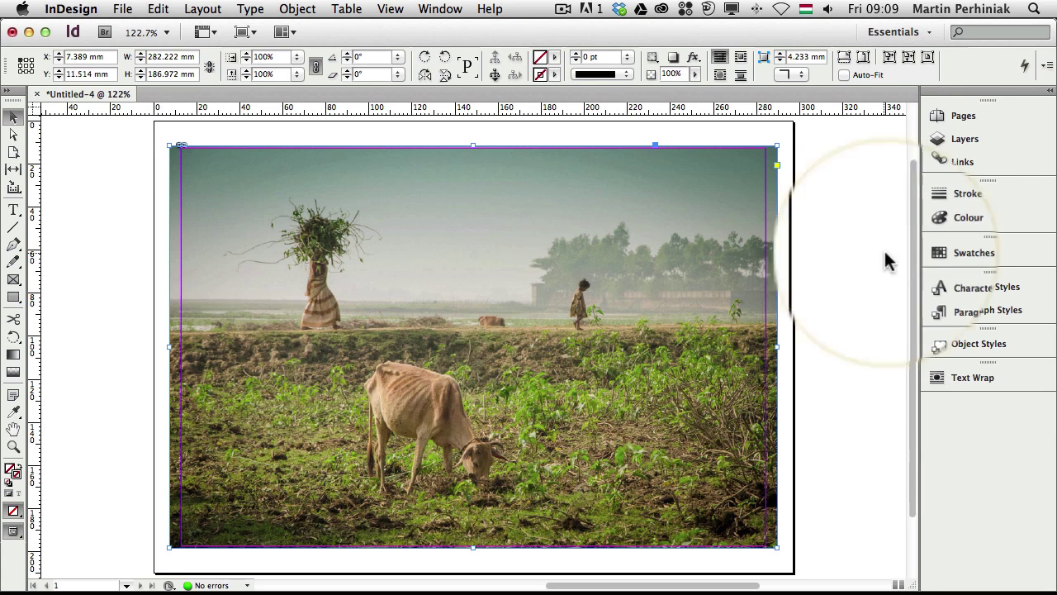
# Open the Align panel from Window > Object & Layout as a floating panel.
pyautogui.click(440, 9)
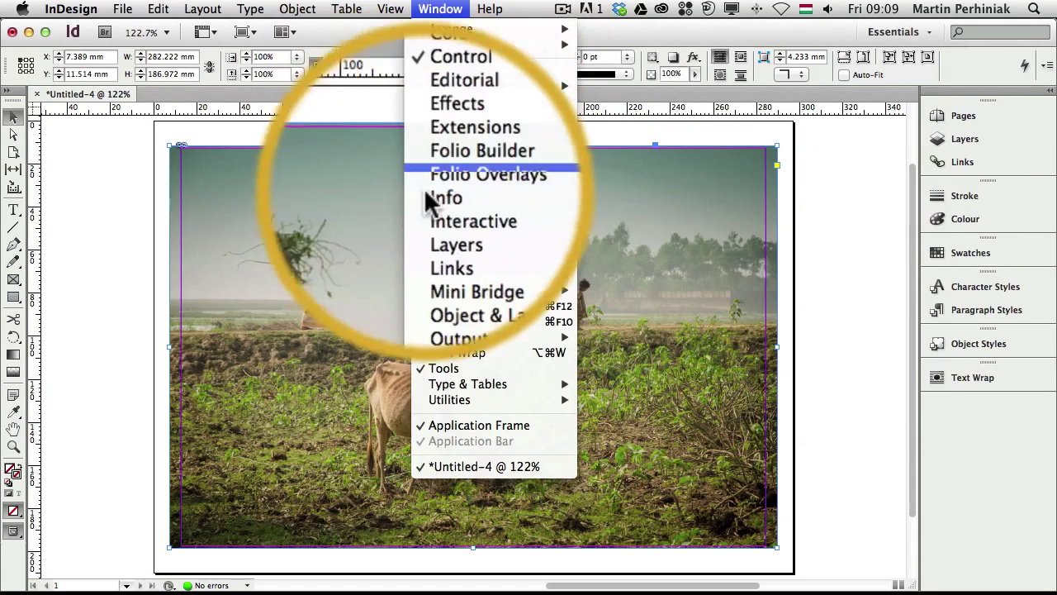
pyautogui.moveTo(504, 281)
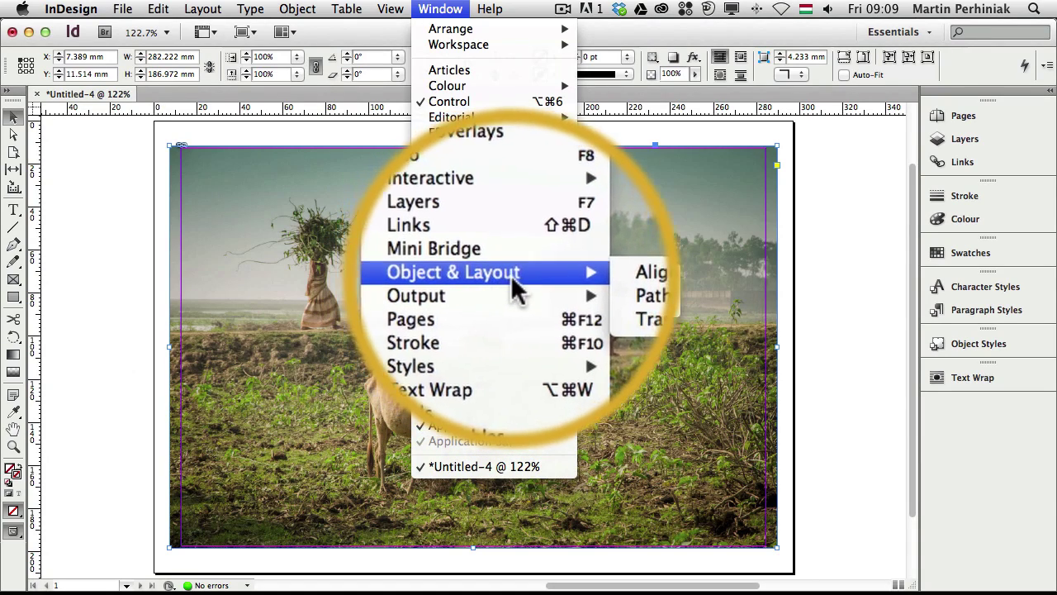
pyautogui.click(636, 275)
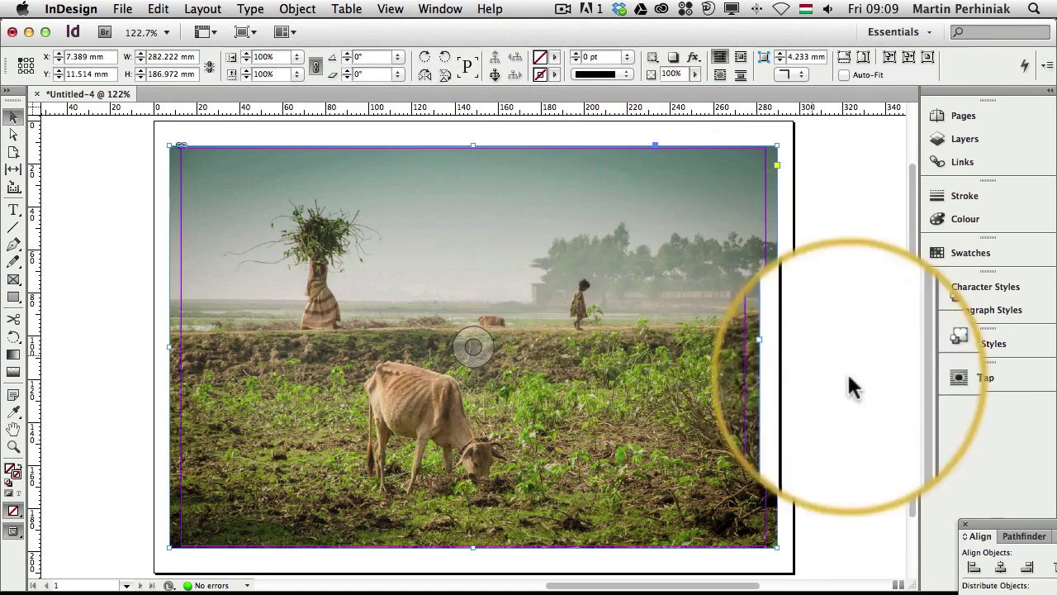
pyautogui.moveTo(1009, 524); pyautogui.dragTo(845, 233)
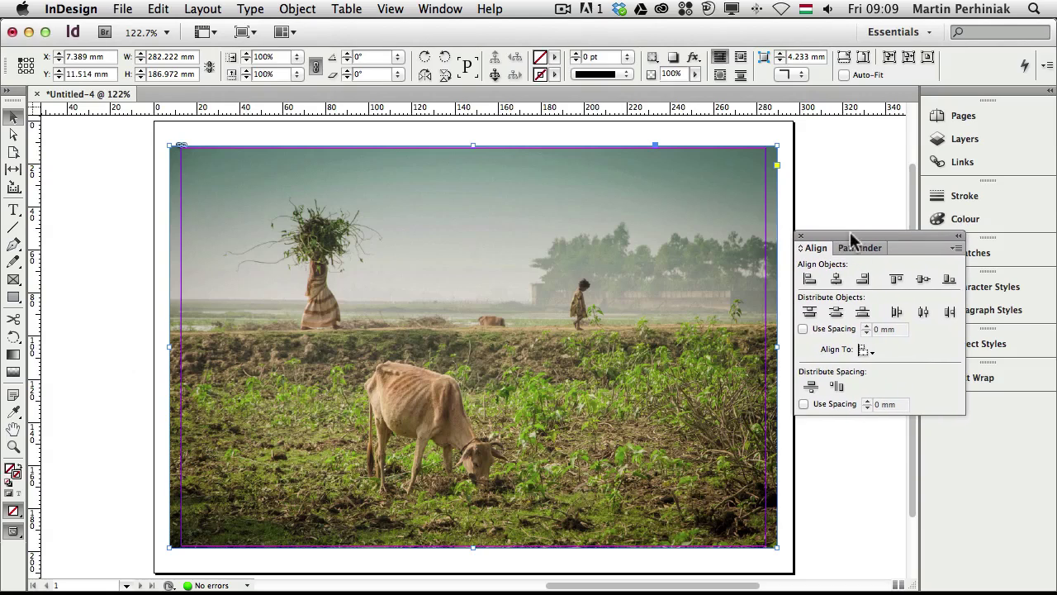
# Align the photo to the page's horizontal and vertical centres, then dock and collapse the Align panel.
pyautogui.click(866, 350)
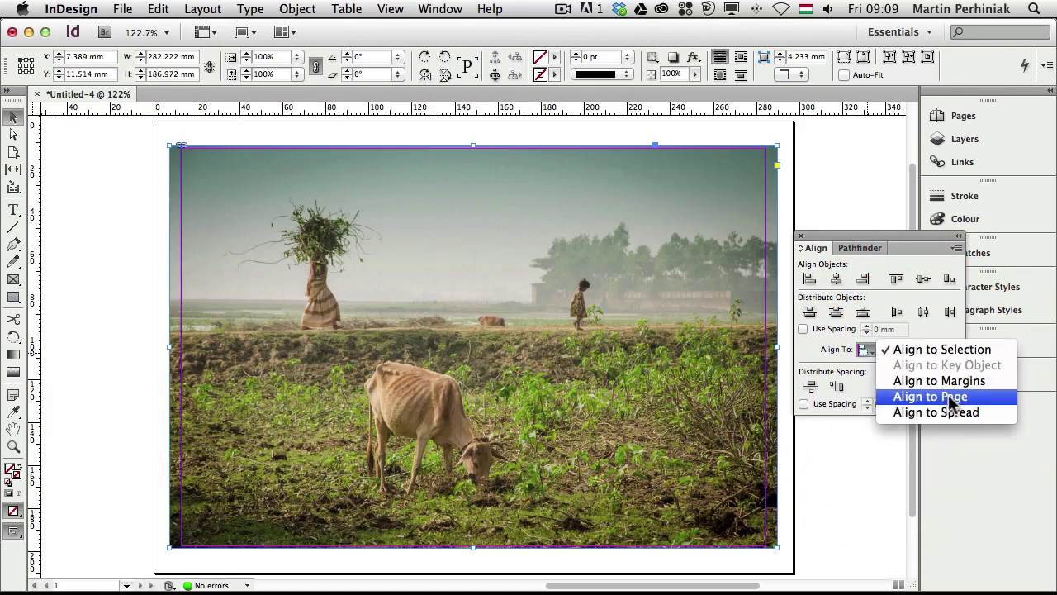
pyautogui.click(894, 396)
pyautogui.click(837, 280)
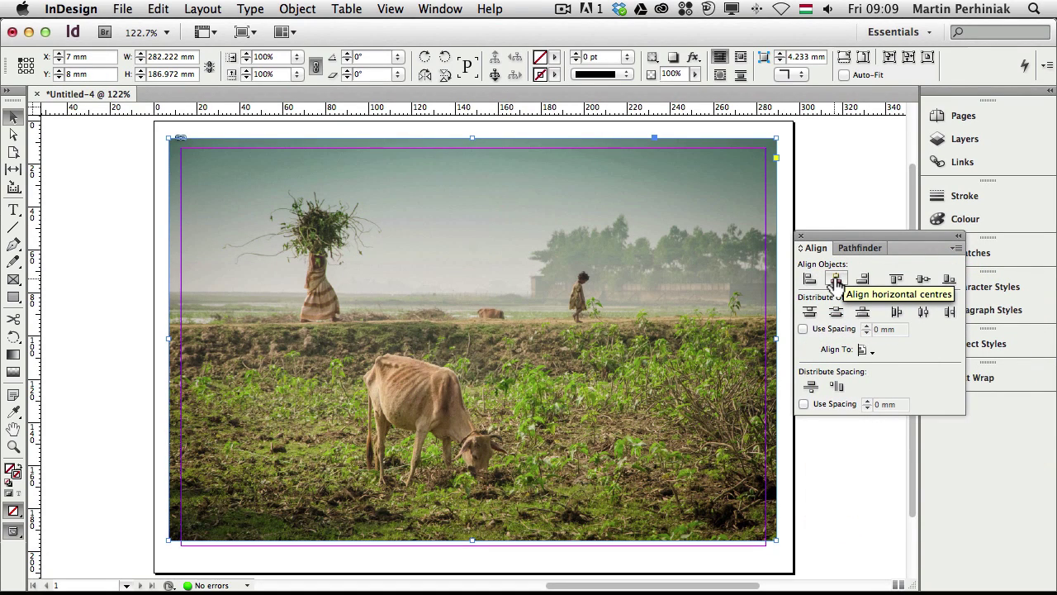
pyautogui.click(923, 281)
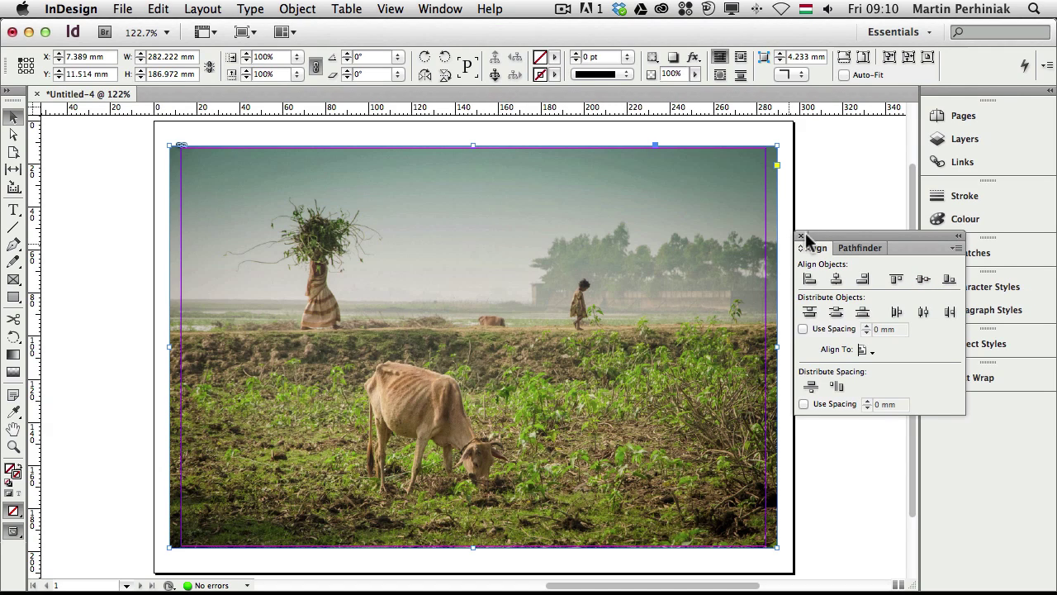
pyautogui.moveTo(810, 240); pyautogui.dragTo(950, 392)
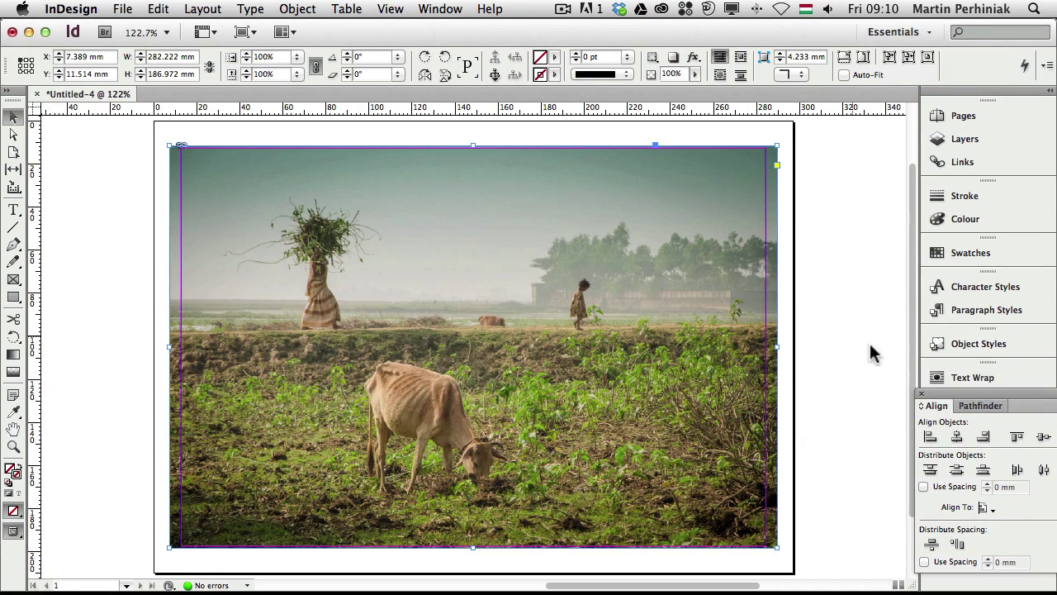
pyautogui.click(965, 391)
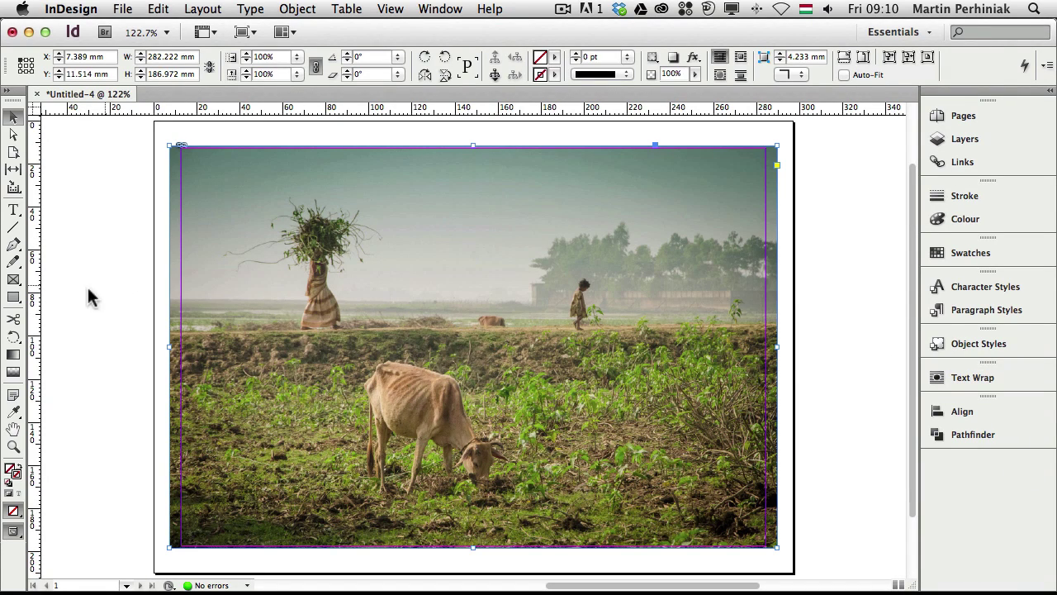
# Draw six overlapping empty rectangle frames over the woman, child, cow, upper middle, top-right trees and lower-right greenery.
pyautogui.click(21, 285)
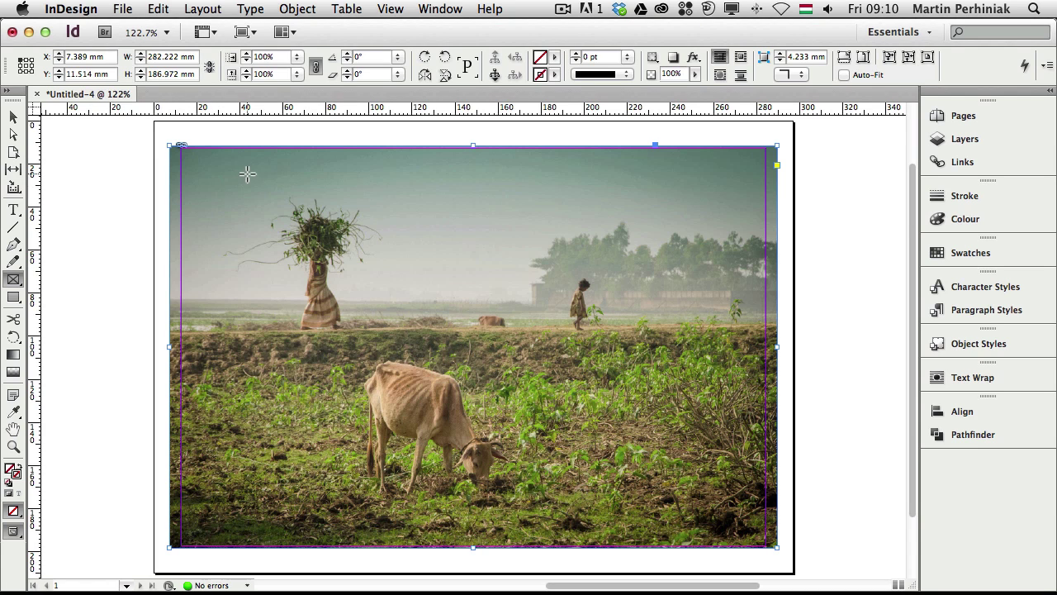
pyautogui.moveTo(248, 173); pyautogui.dragTo(368, 357)
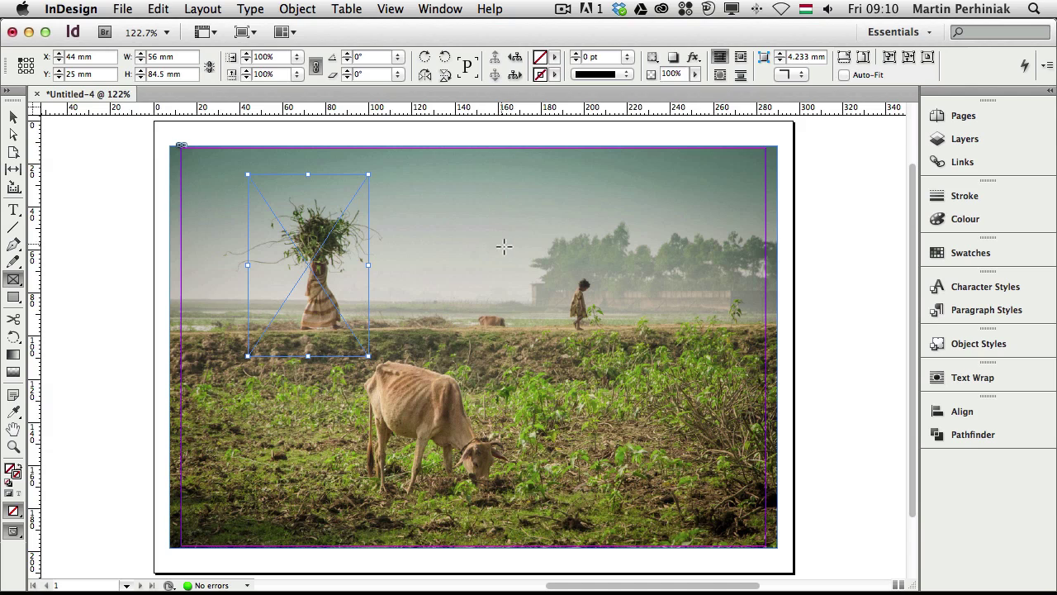
pyautogui.moveTo(512, 247); pyautogui.dragTo(712, 365)
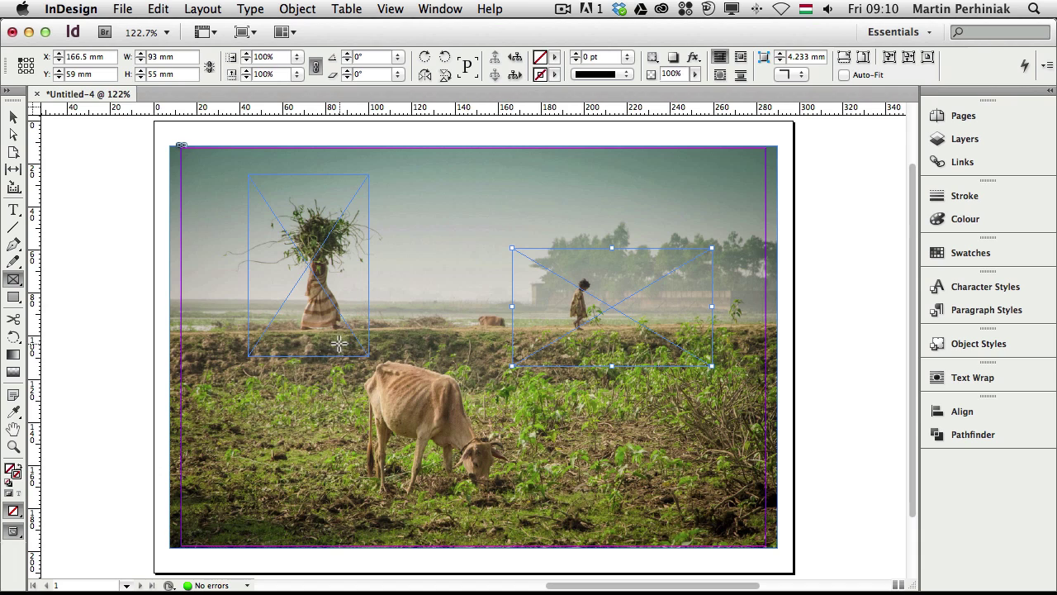
pyautogui.moveTo(335, 341); pyautogui.dragTo(562, 513)
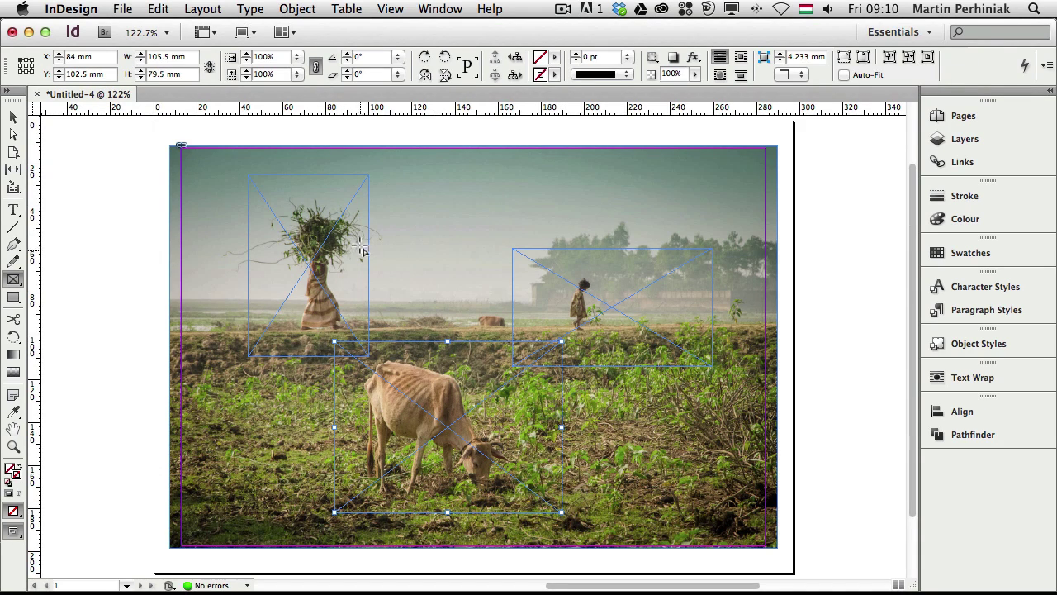
pyautogui.moveTo(355, 237); pyautogui.dragTo(512, 351)
pyautogui.moveTo(594, 175); pyautogui.dragTo(737, 275)
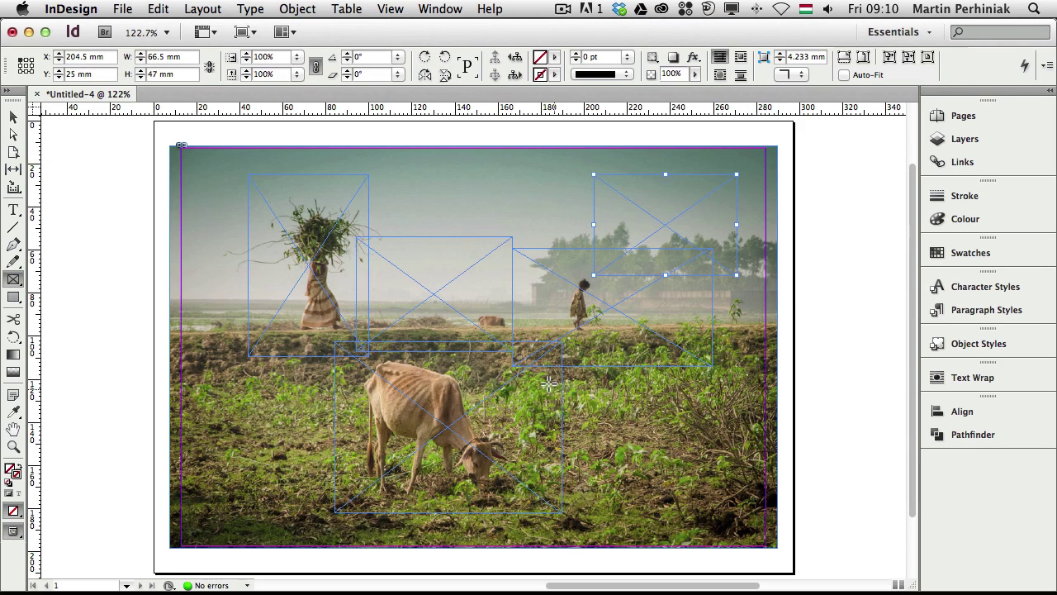
pyautogui.moveTo(527, 379); pyautogui.dragTo(700, 487)
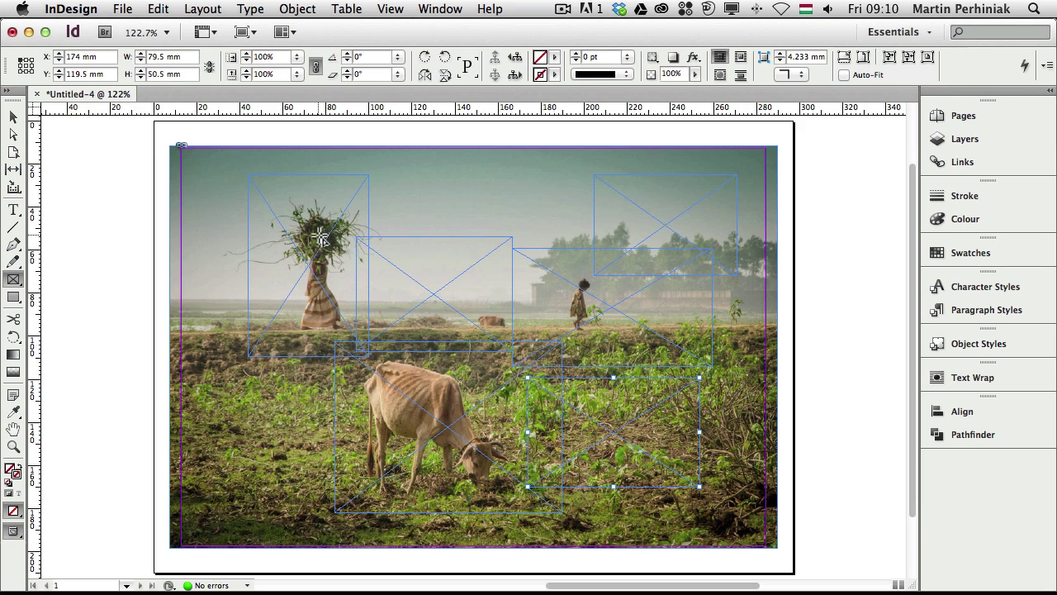
pyautogui.press('v')
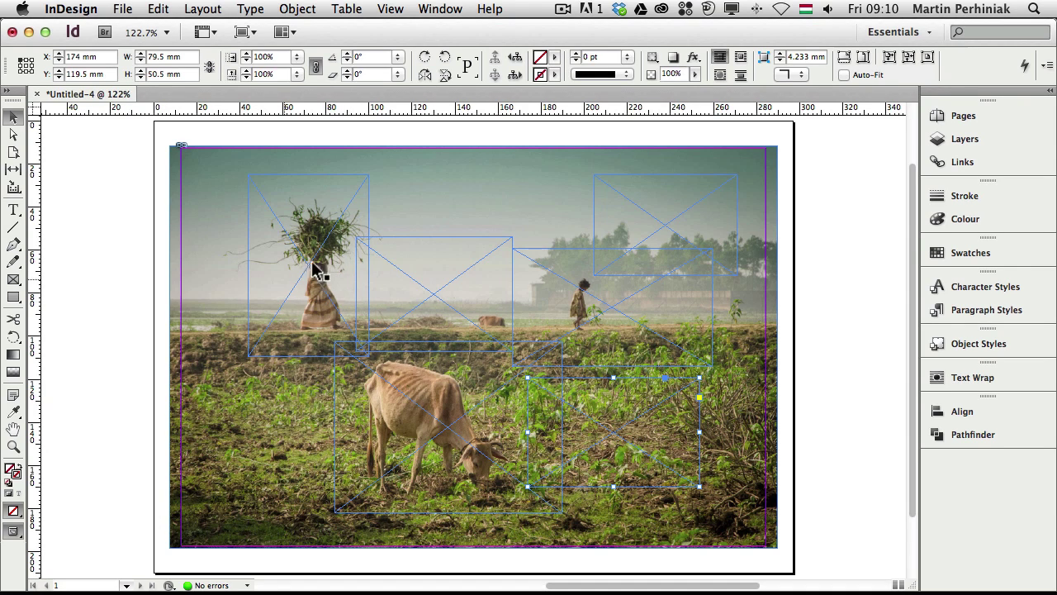
# Rotate the middle frame -7° and the tall left frame 4° around their centres.
pyautogui.click(406, 246)
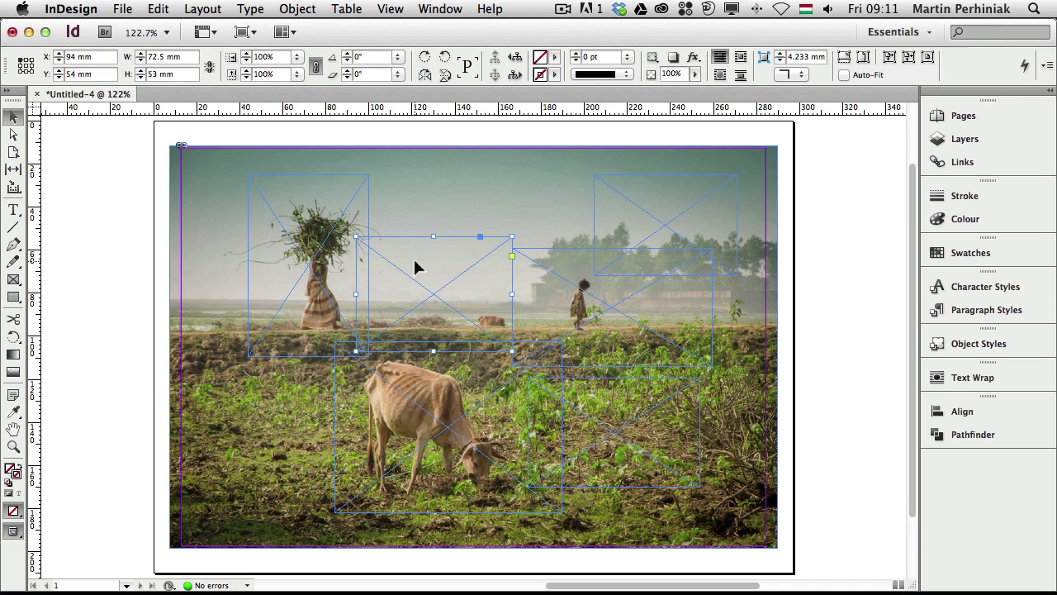
pyautogui.press('r')
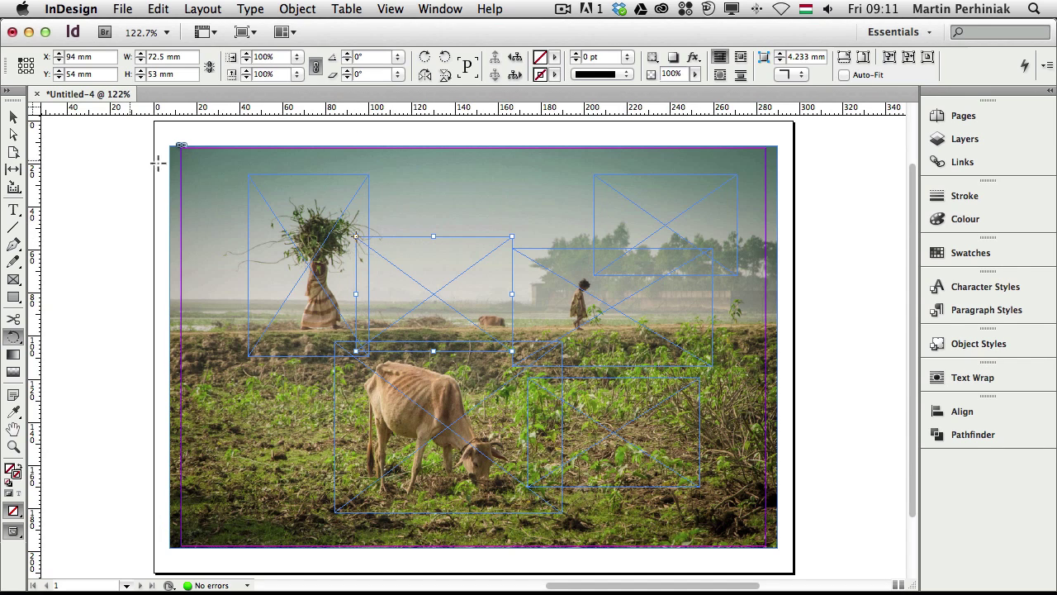
pyautogui.click(38, 98)
pyautogui.moveTo(476, 246); pyautogui.dragTo(484, 264)
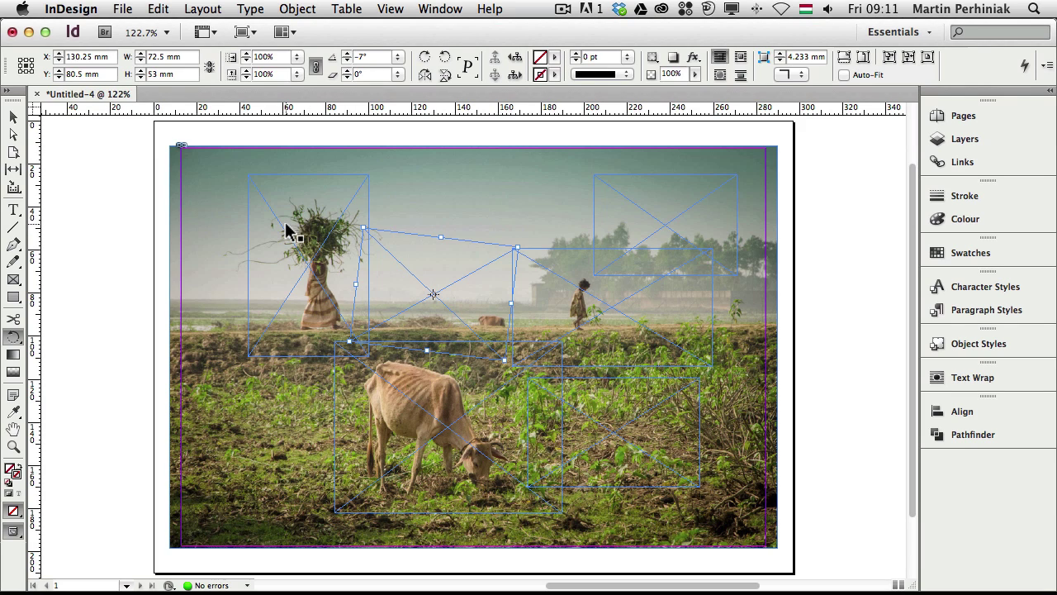
pyautogui.click(288, 229)
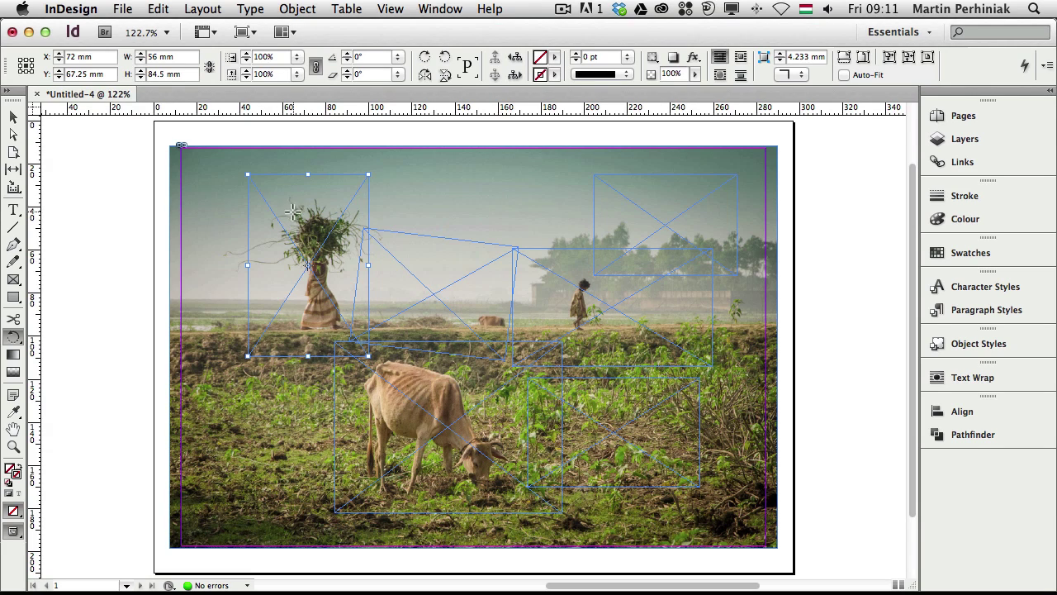
pyautogui.moveTo(326, 185); pyautogui.dragTo(312, 195)
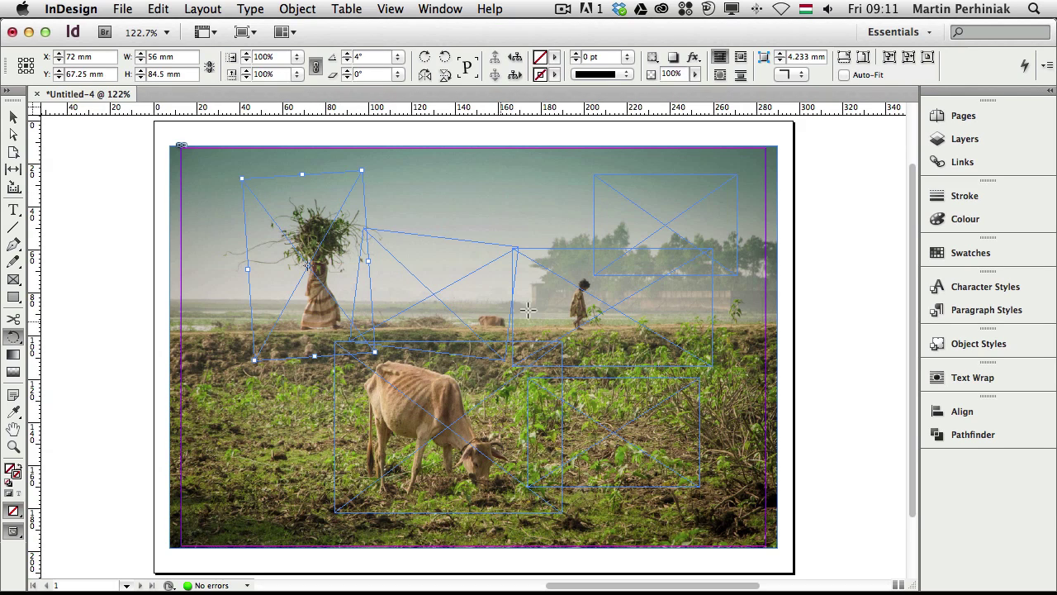
# Tilt the right frame 1°, top-right -6°, cow frame slightly and lower-right -4°, then deselect.
pyautogui.click(576, 263)
pyautogui.moveTo(576, 263); pyautogui.dragTo(608, 246)
pyautogui.click(650, 205)
pyautogui.moveTo(652, 198); pyautogui.dragTo(685, 209)
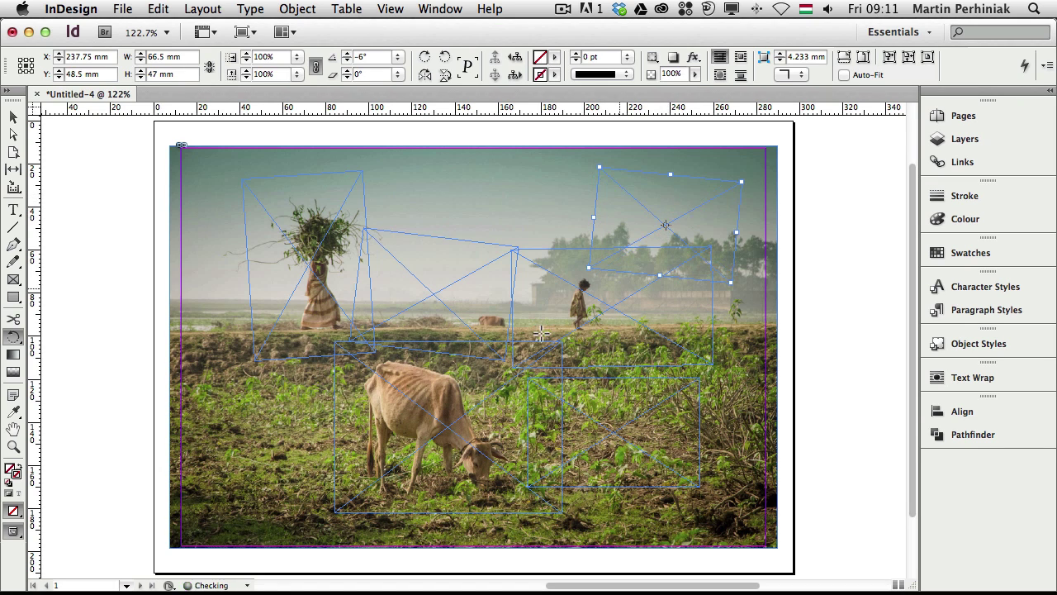
pyautogui.click(444, 373)
pyautogui.moveTo(459, 363); pyautogui.dragTo(468, 369)
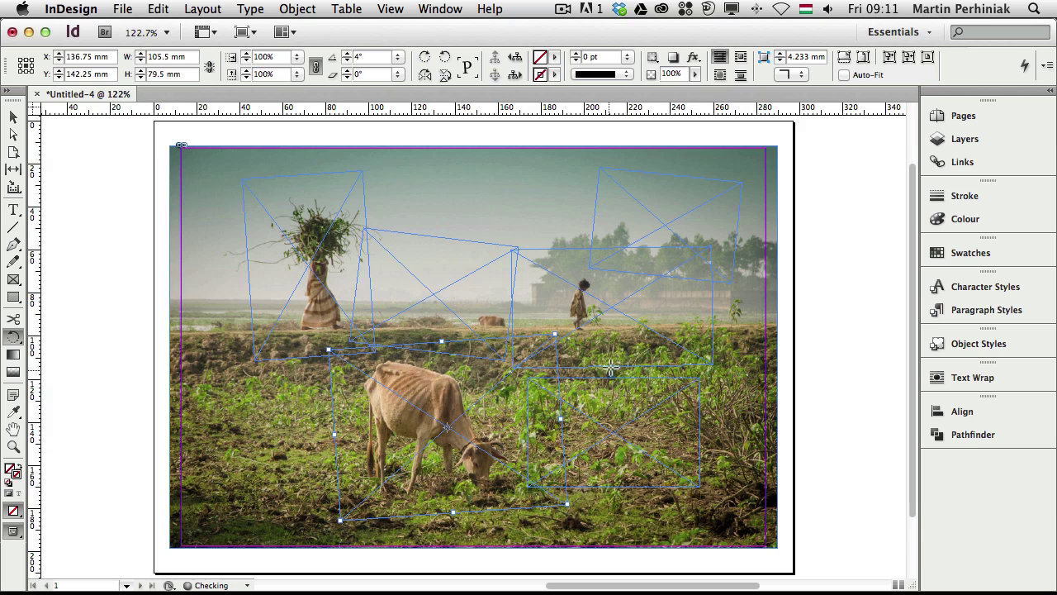
pyautogui.click(620, 395)
pyautogui.moveTo(627, 382); pyautogui.dragTo(668, 394)
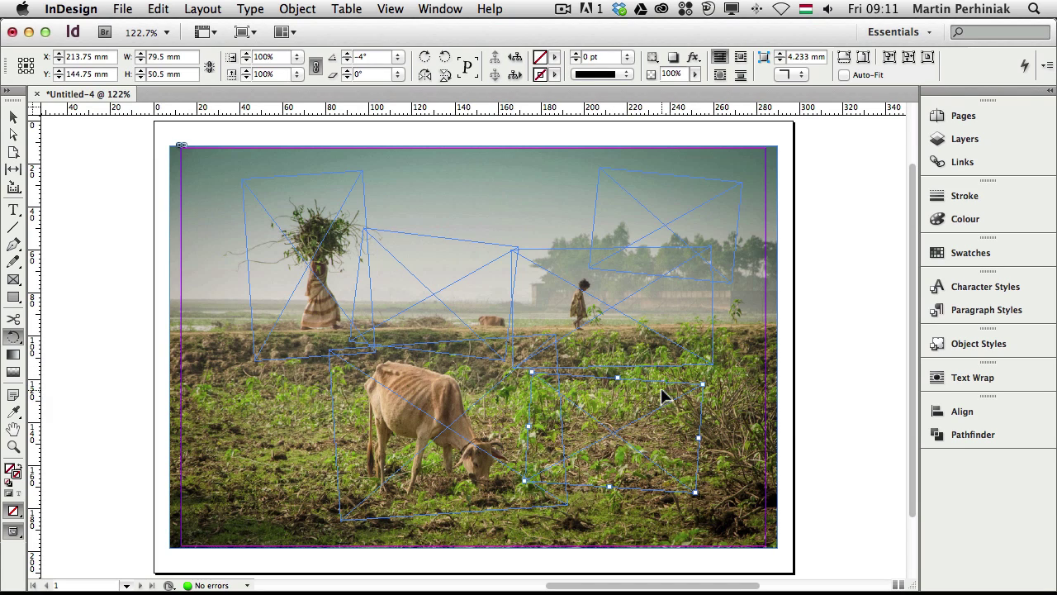
pyautogui.press('v')
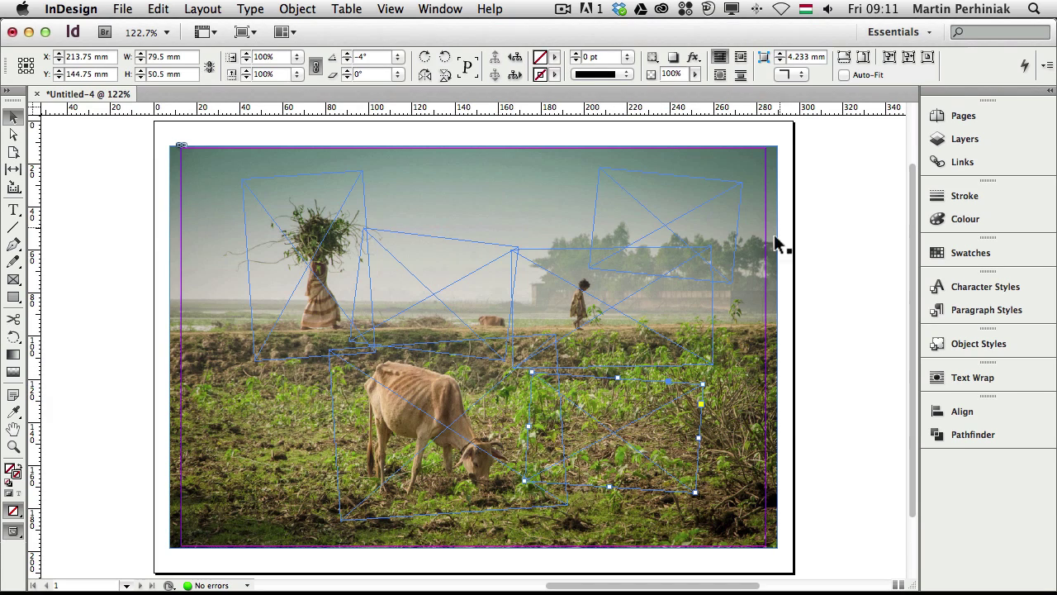
pyautogui.click(839, 288)
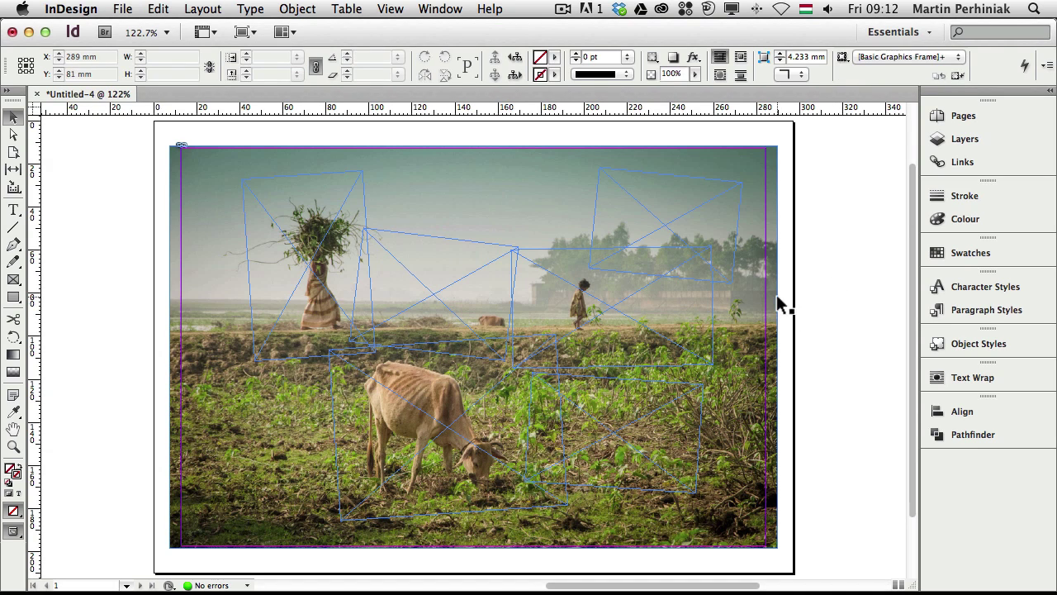
# Cut the full-page cow photo with Edit > Cut and select the top-left empty frame.
pyautogui.click(227, 163)
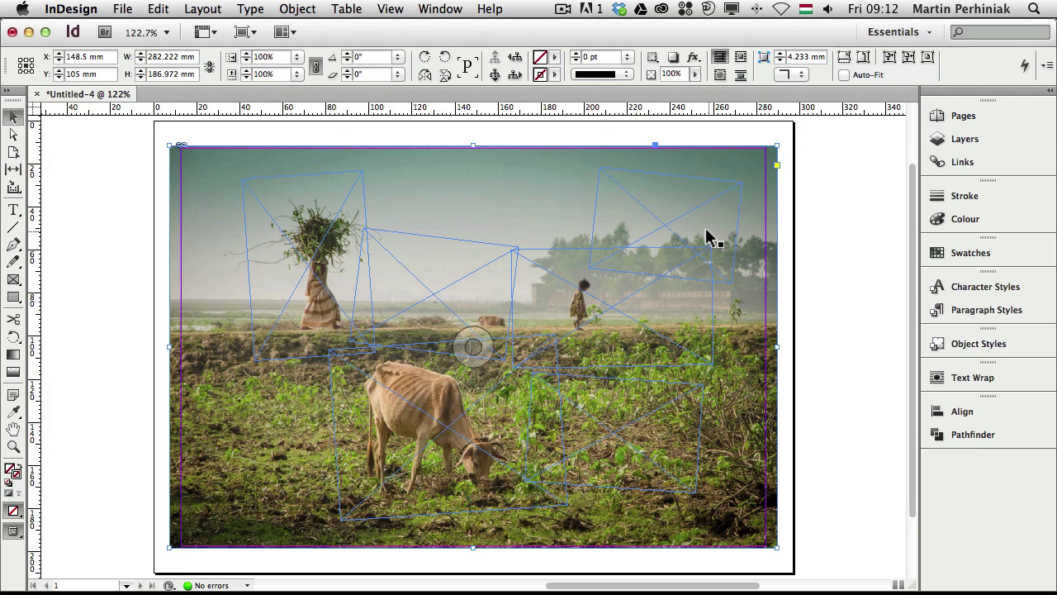
pyautogui.click(158, 8)
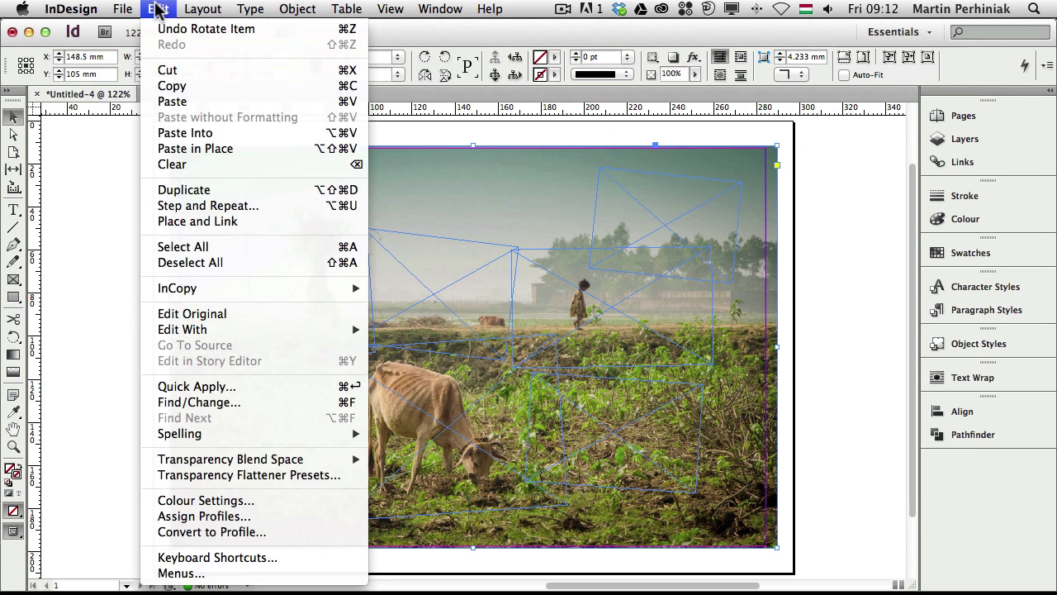
pyautogui.click(196, 71)
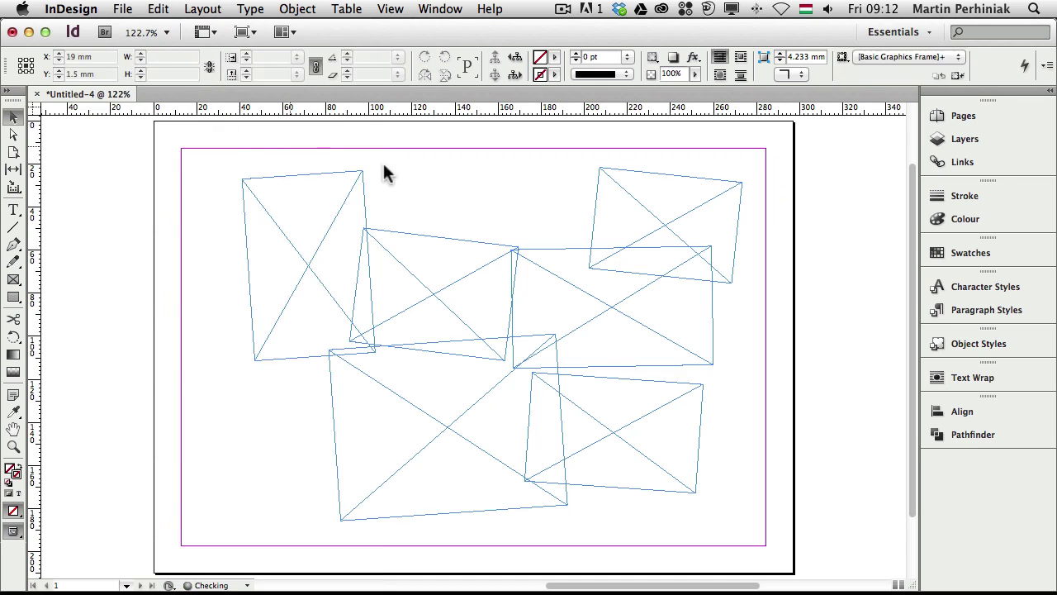
pyautogui.click(328, 212)
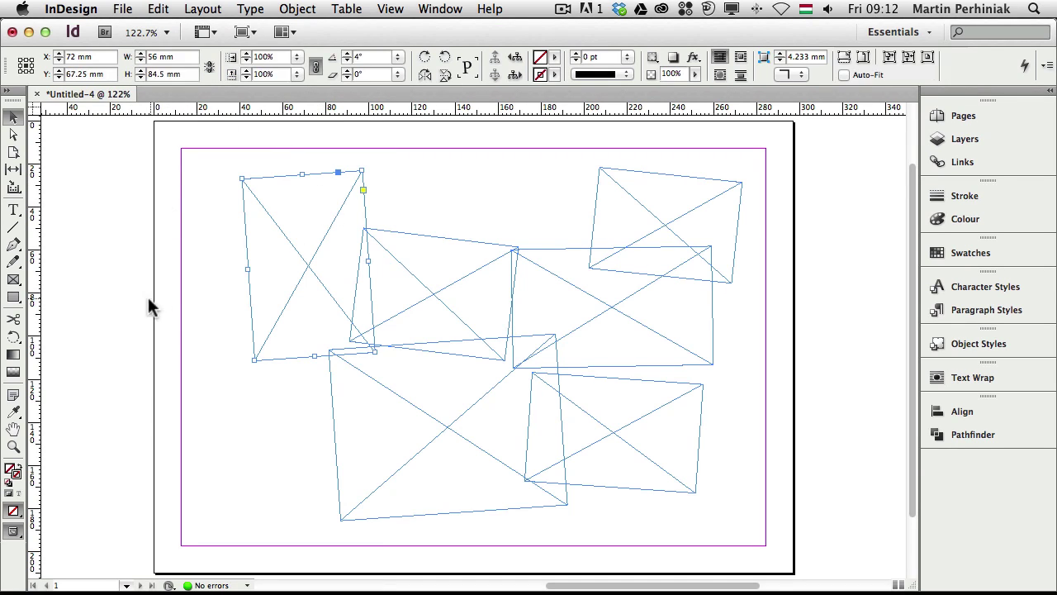
pyautogui.click(158, 9)
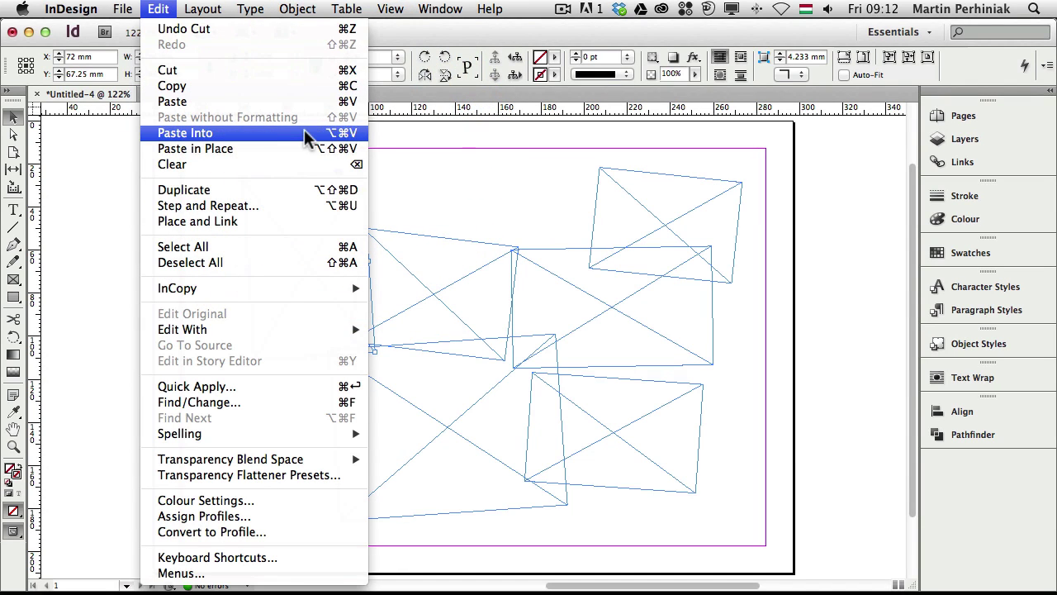
# Paste the photo into the top-left, middle and right tilted frames.
pyautogui.click(309, 132)
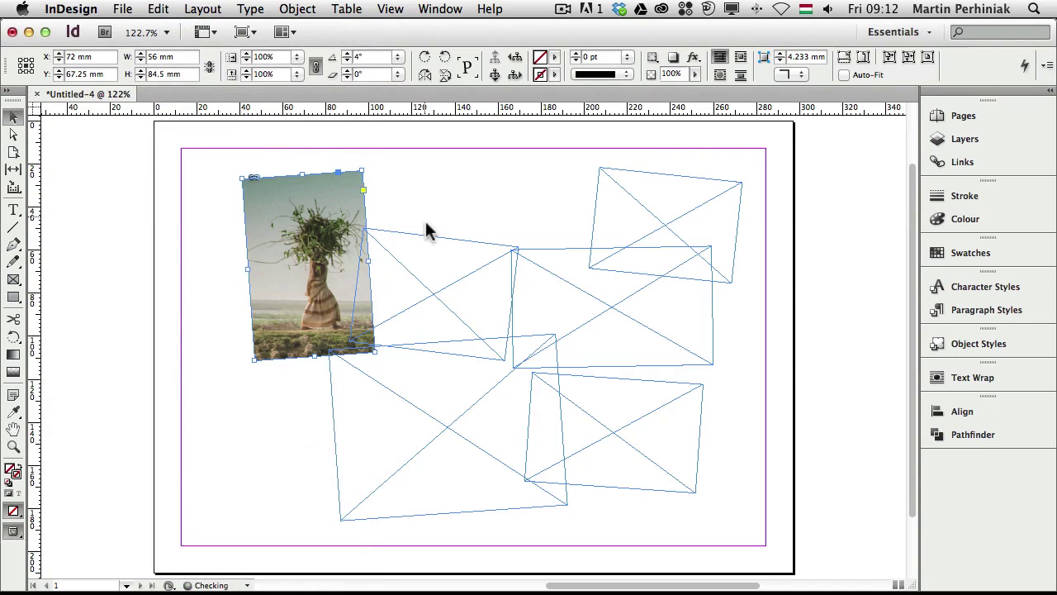
pyautogui.click(482, 180)
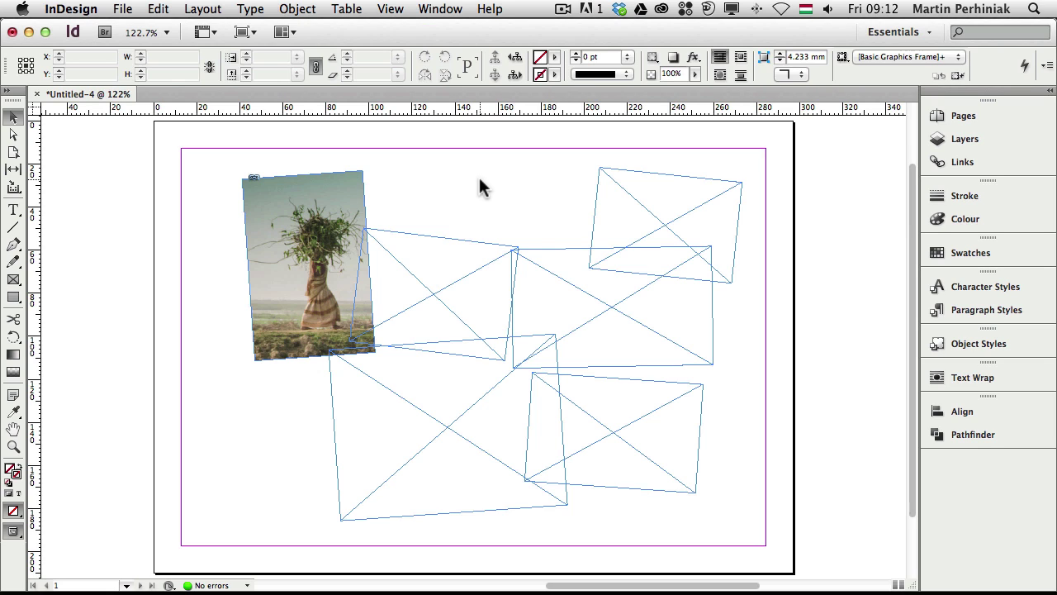
pyautogui.click(470, 262)
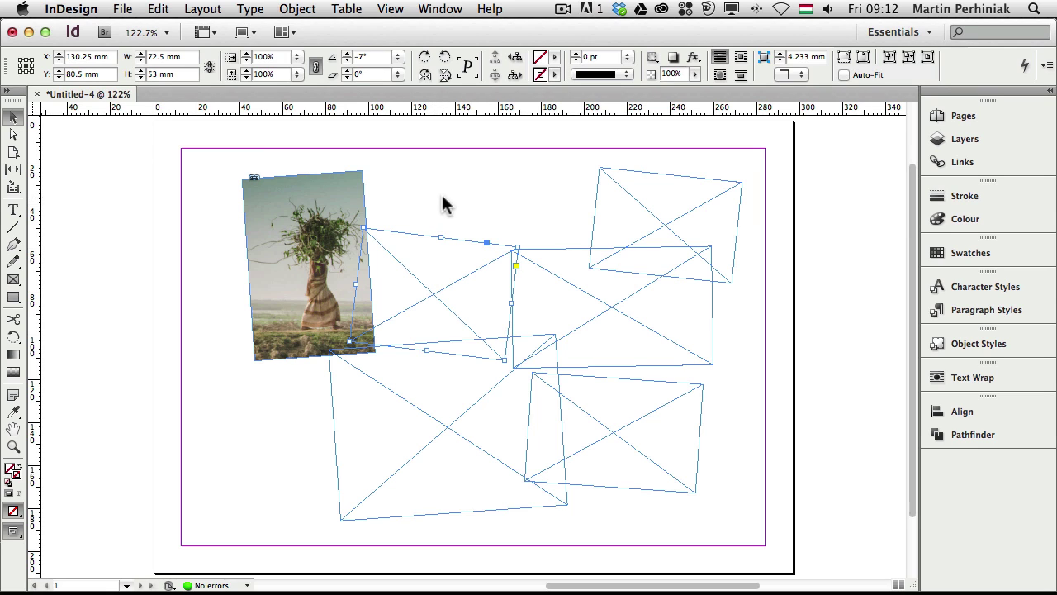
pyautogui.press('super+alt+v')
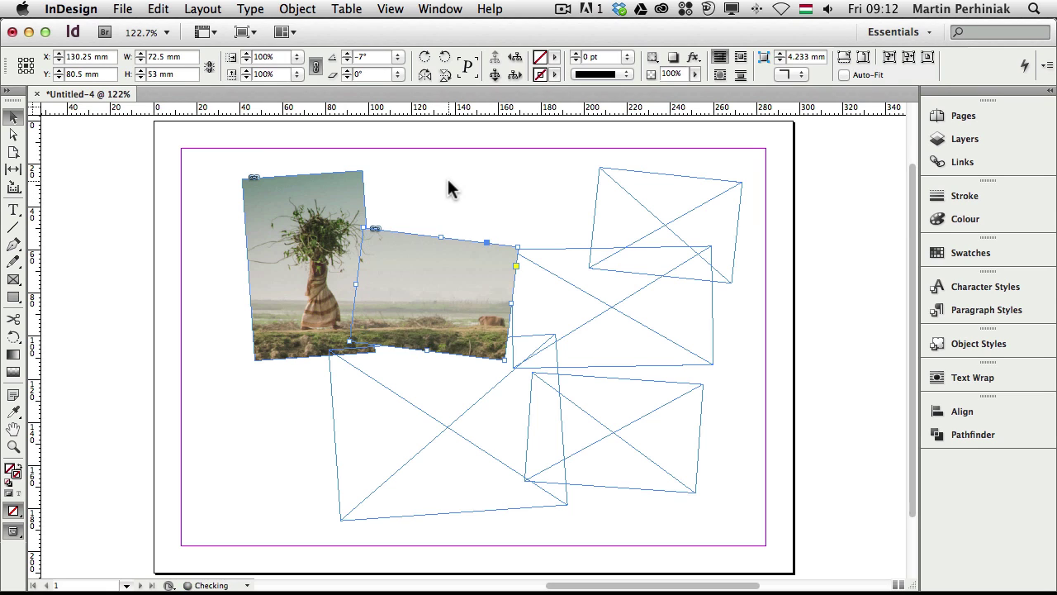
pyautogui.click(568, 284)
pyautogui.press('super+alt+v')
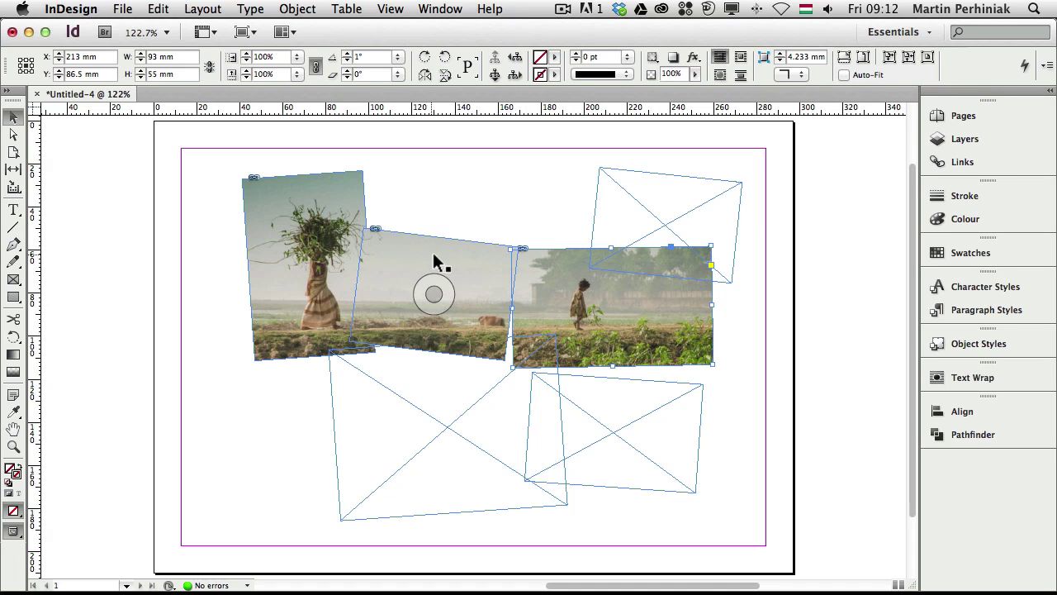
# Paste the photo into the top-right, lower-right and lower-left frames, then switch to Preview mode.
pyautogui.click(644, 203)
pyautogui.press('super+alt+v')
pyautogui.click(648, 429)
pyautogui.press('super+alt+v')
pyautogui.click(414, 390)
pyautogui.press('super+alt+v')
pyautogui.click(800, 355)
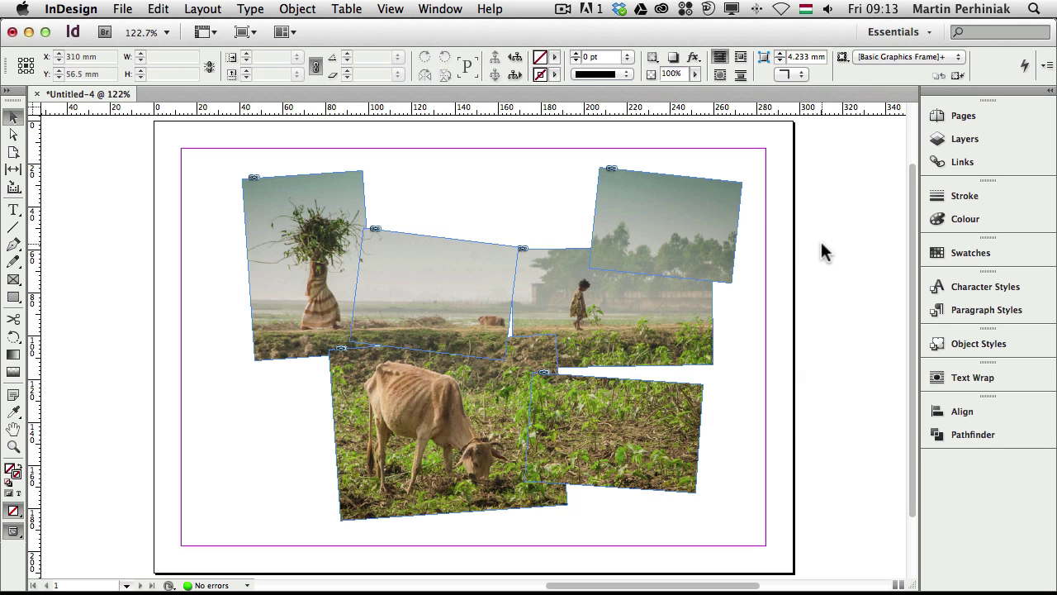
pyautogui.press('w')
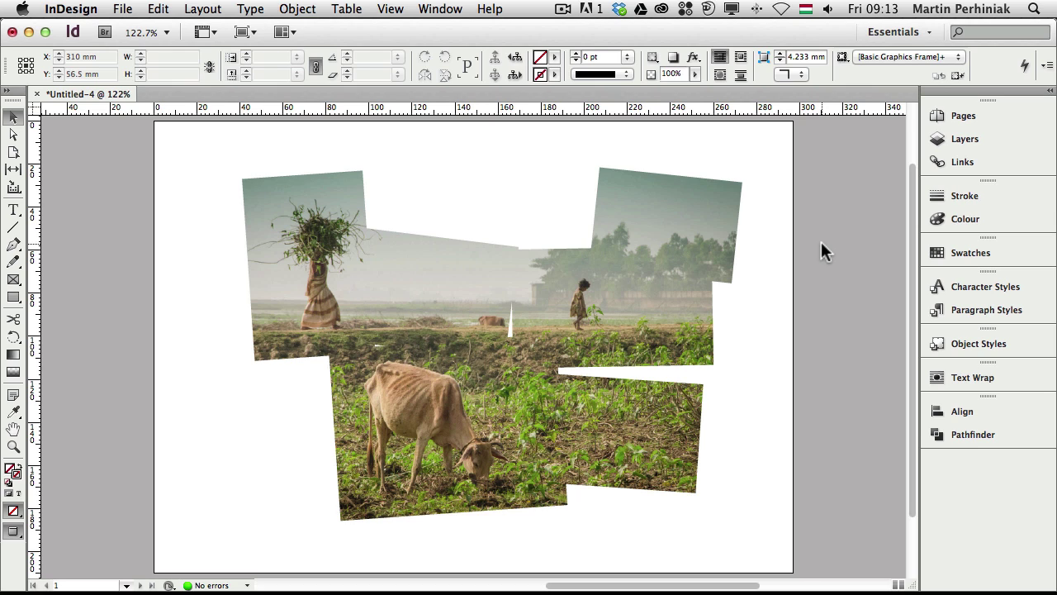
# Give the top-left photo frame a white [Paper] stroke.
pyautogui.press('w')
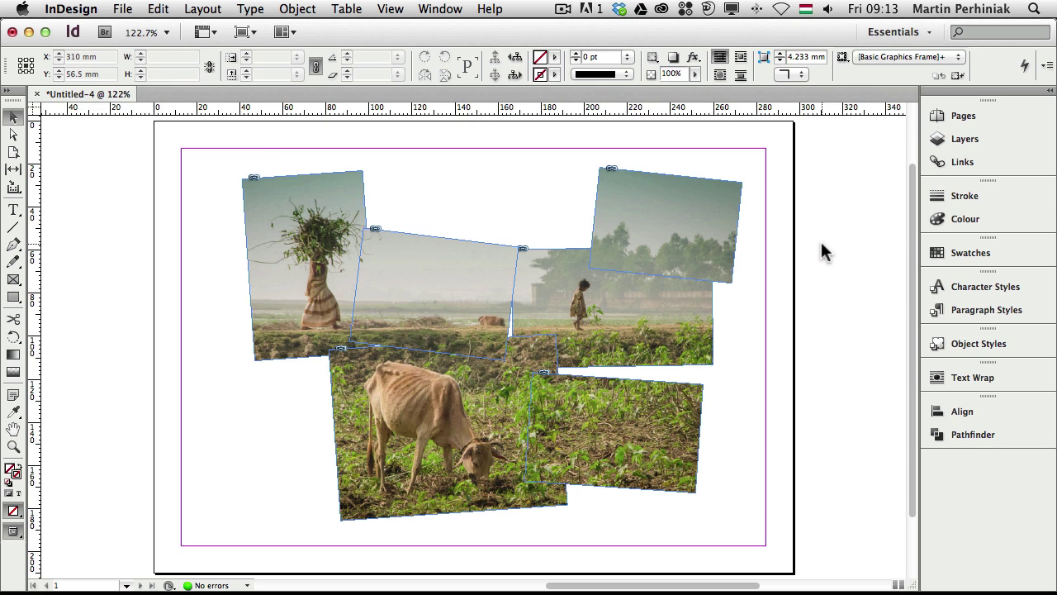
pyautogui.click(247, 232)
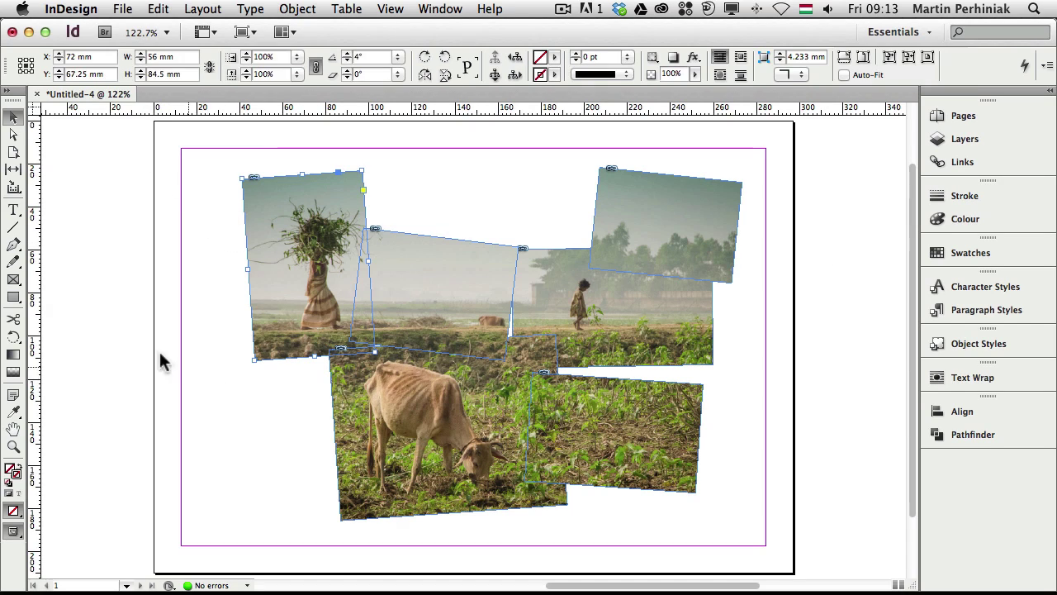
pyautogui.click(554, 74)
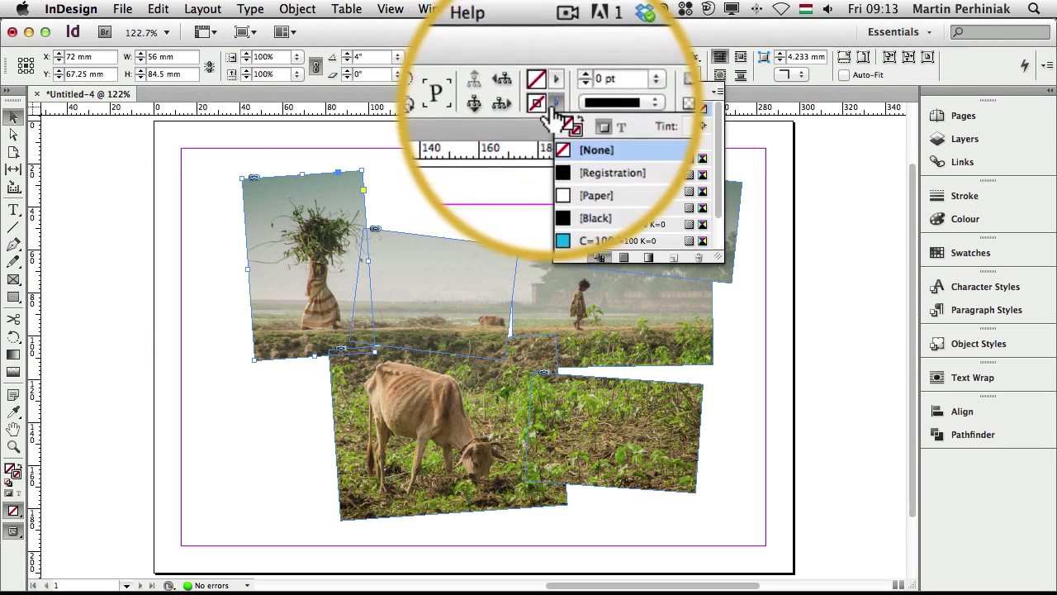
pyautogui.click(592, 162)
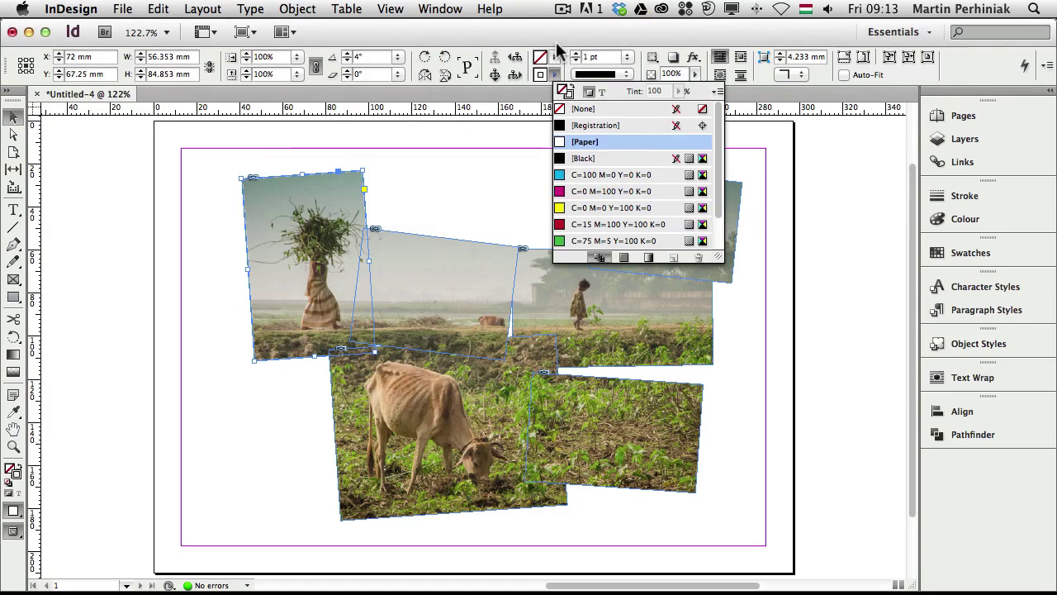
pyautogui.click(578, 35)
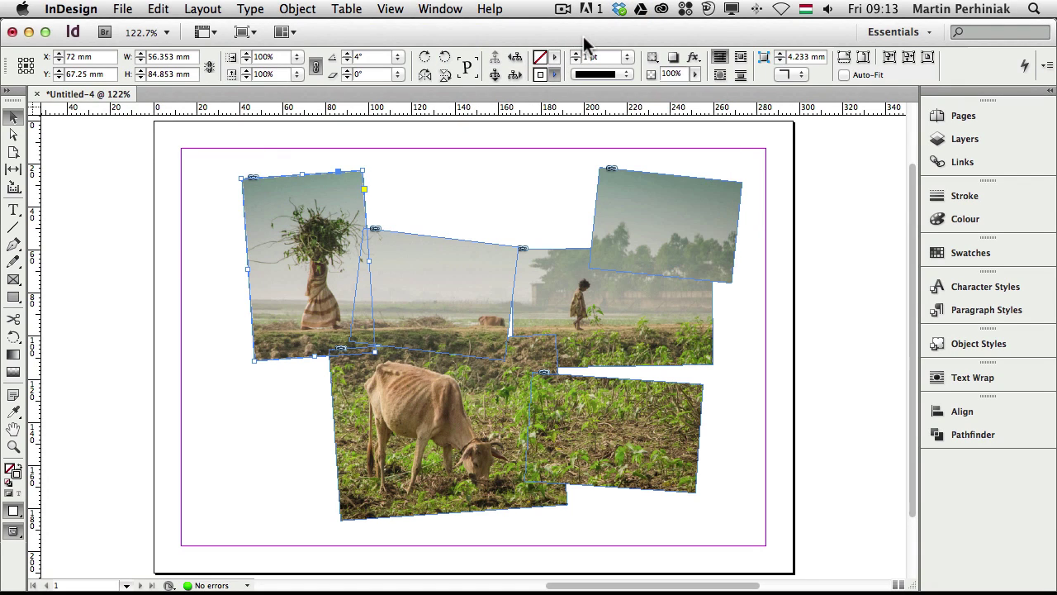
# Add a drop shadow to the top-left frame with 0 mm distance and 3 mm size.
pyautogui.click(675, 59)
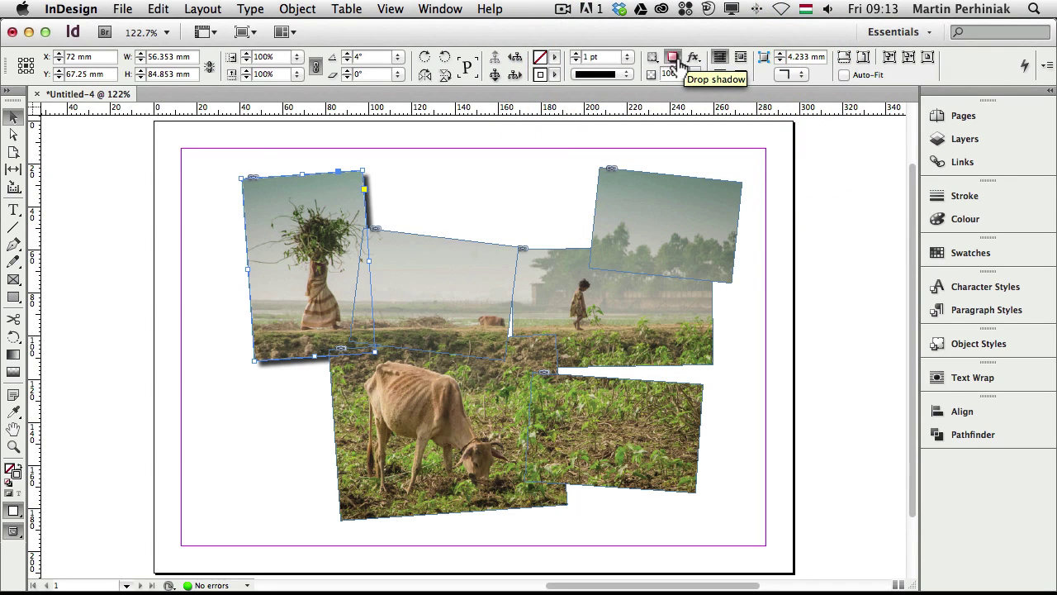
pyautogui.click(694, 57)
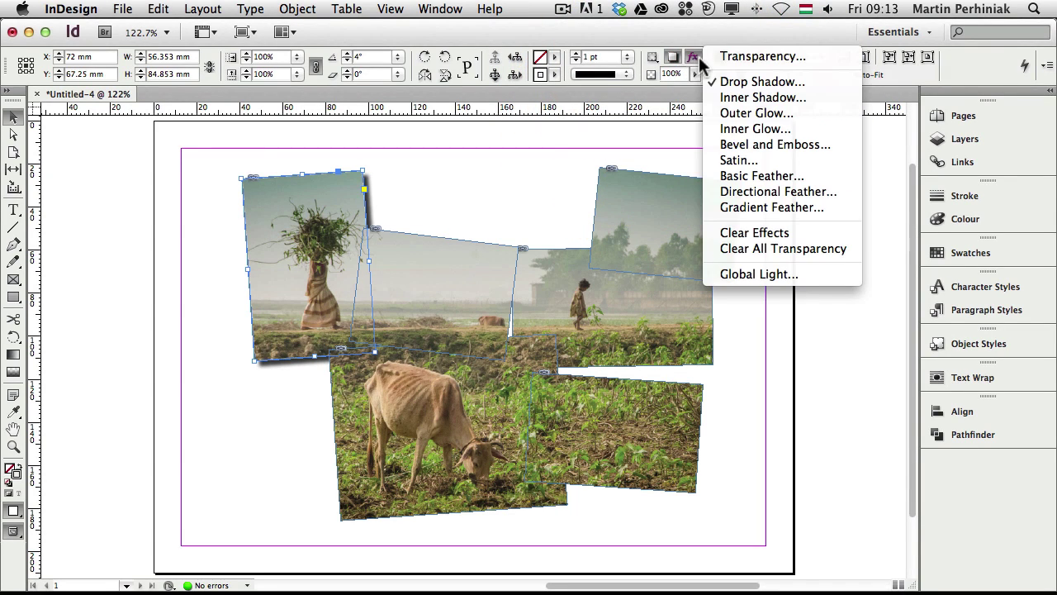
pyautogui.click(757, 81)
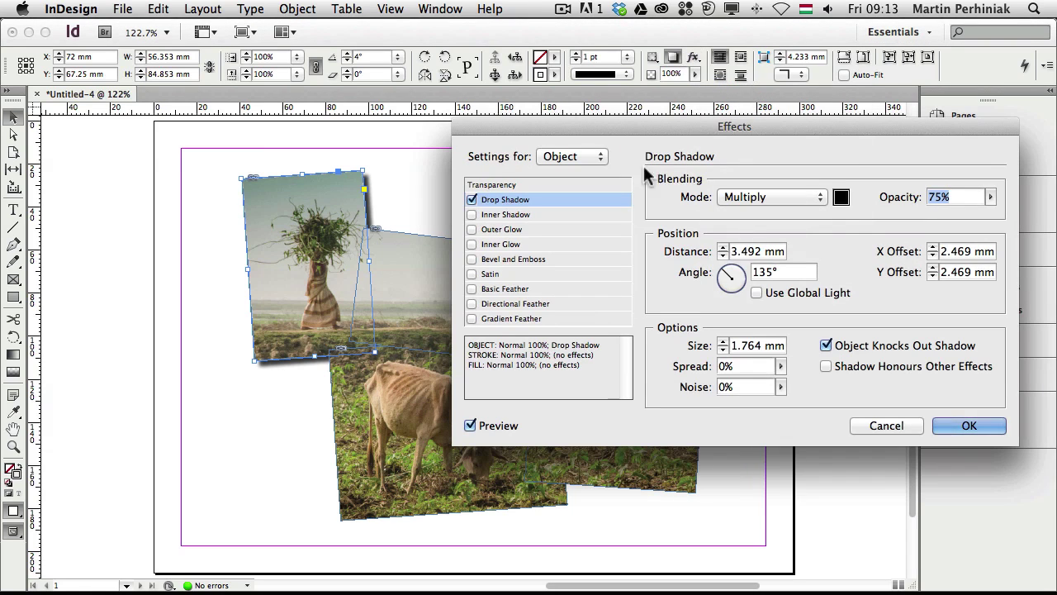
pyautogui.click(723, 255)
pyautogui.click(724, 255)
pyautogui.click(723, 255)
pyautogui.click(724, 256)
pyautogui.click(719, 344)
pyautogui.click(719, 345)
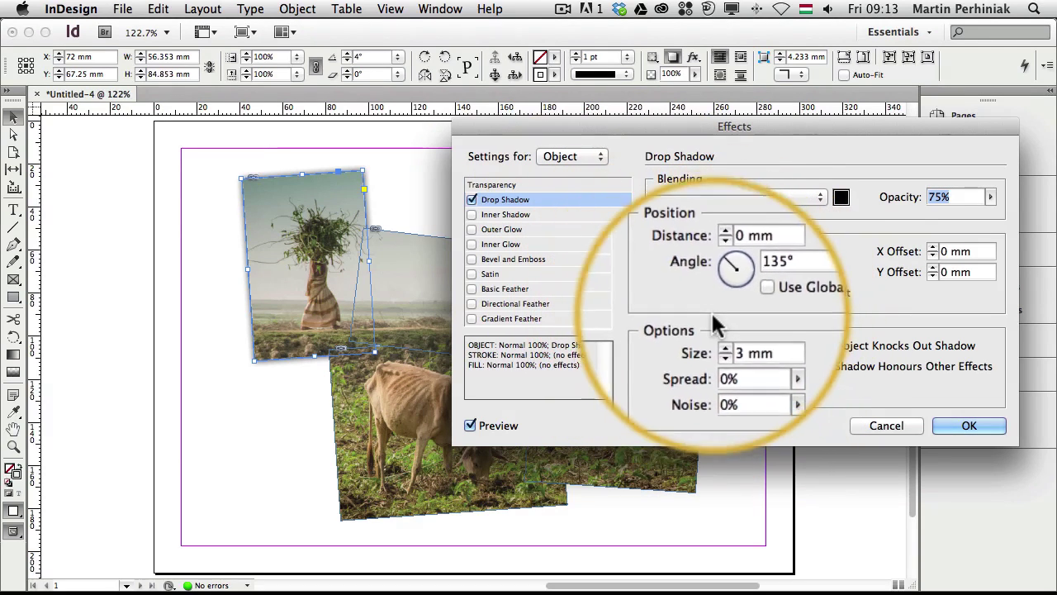
pyautogui.click(968, 425)
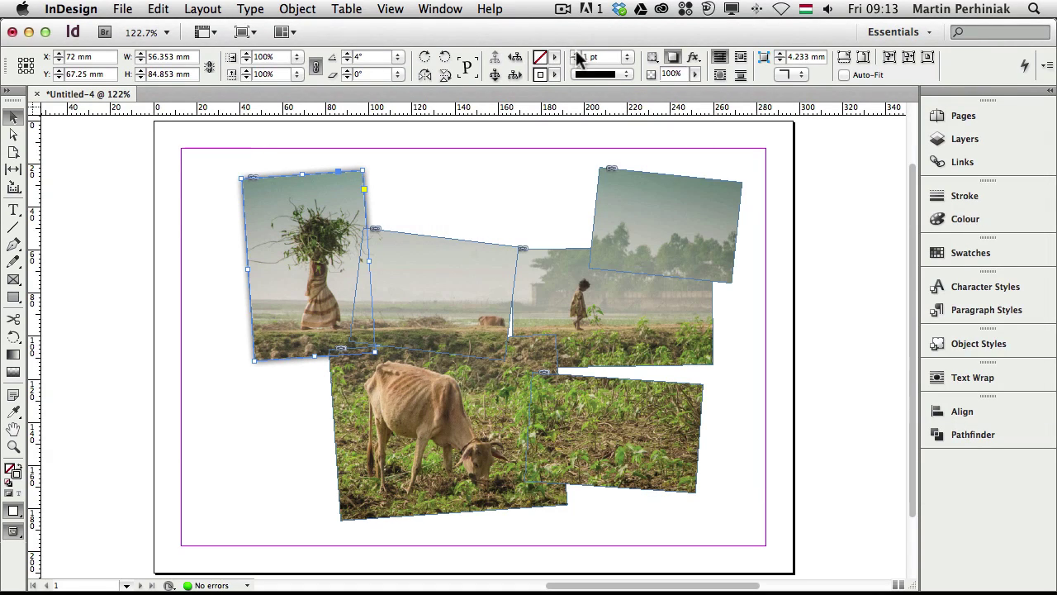
# Set the top-left frame's stroke weight to 4 pt, preview without guides, and reselect it.
pyautogui.click(575, 78)
pyautogui.click(575, 77)
pyautogui.click(575, 77)
pyautogui.click(526, 183)
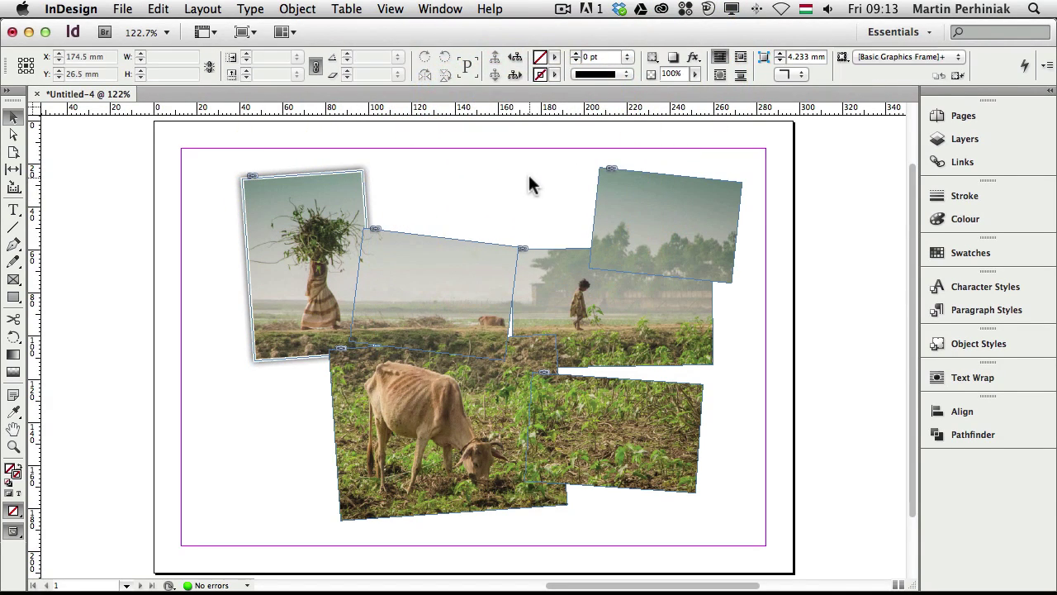
pyautogui.press('w')
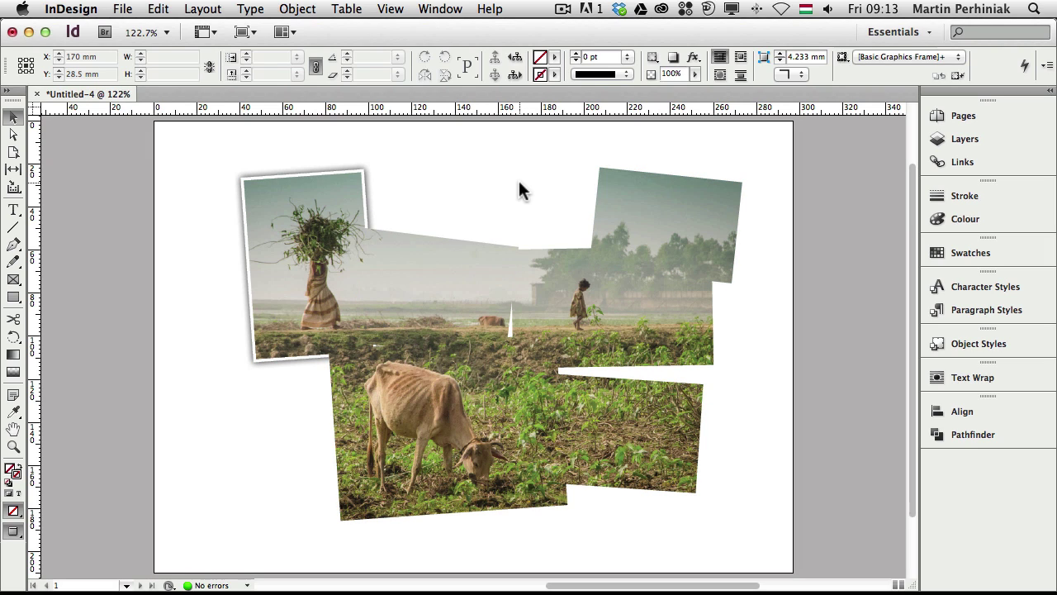
pyautogui.click(307, 266)
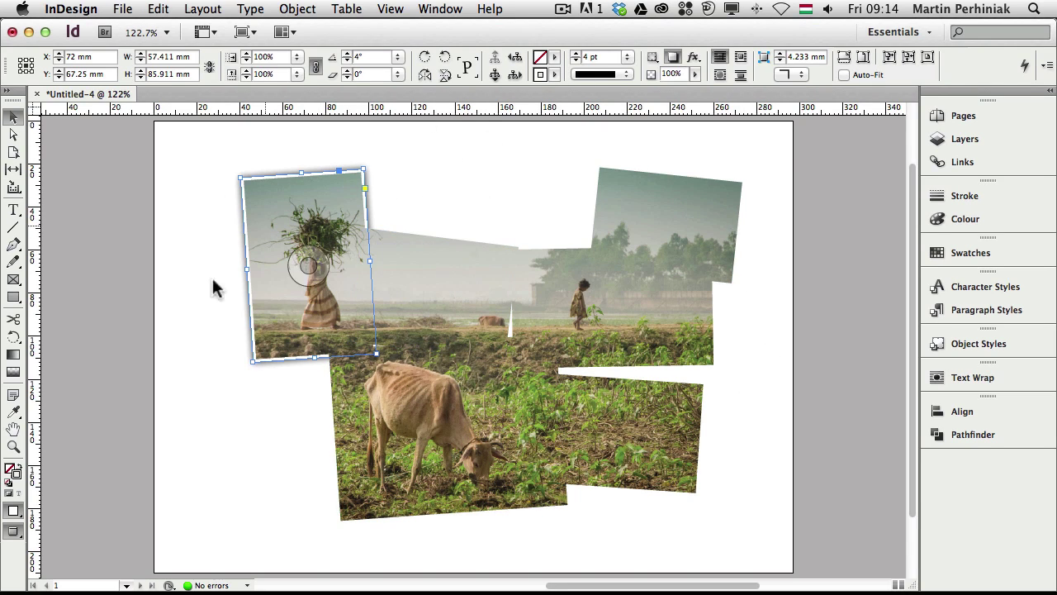
# Create an object style named 'White frame with drop shadow' from the top-left frame.
pyautogui.click(968, 344)
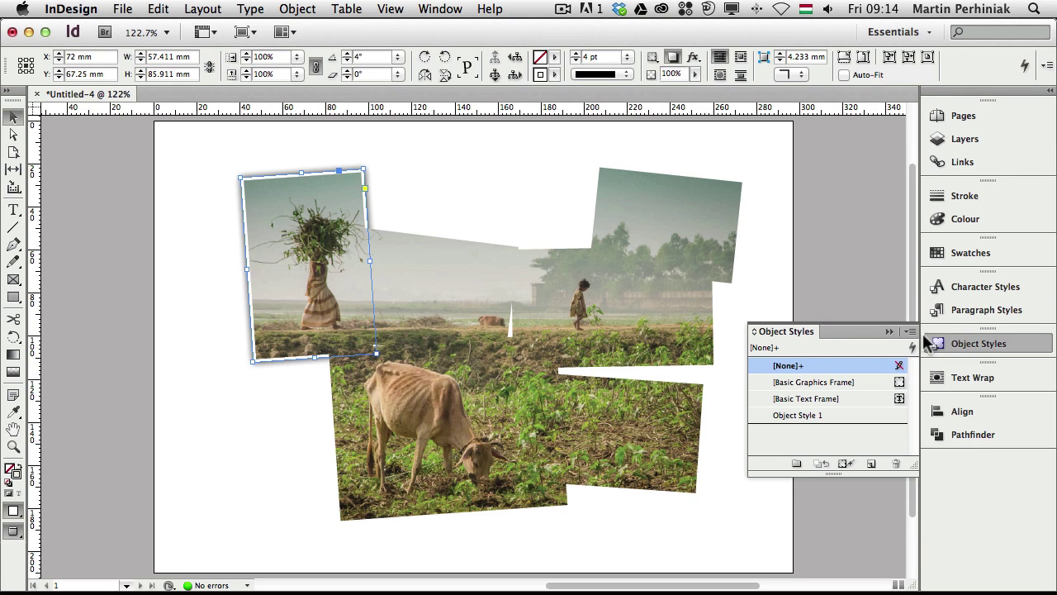
pyautogui.click(872, 464)
pyautogui.doubleClick(809, 415)
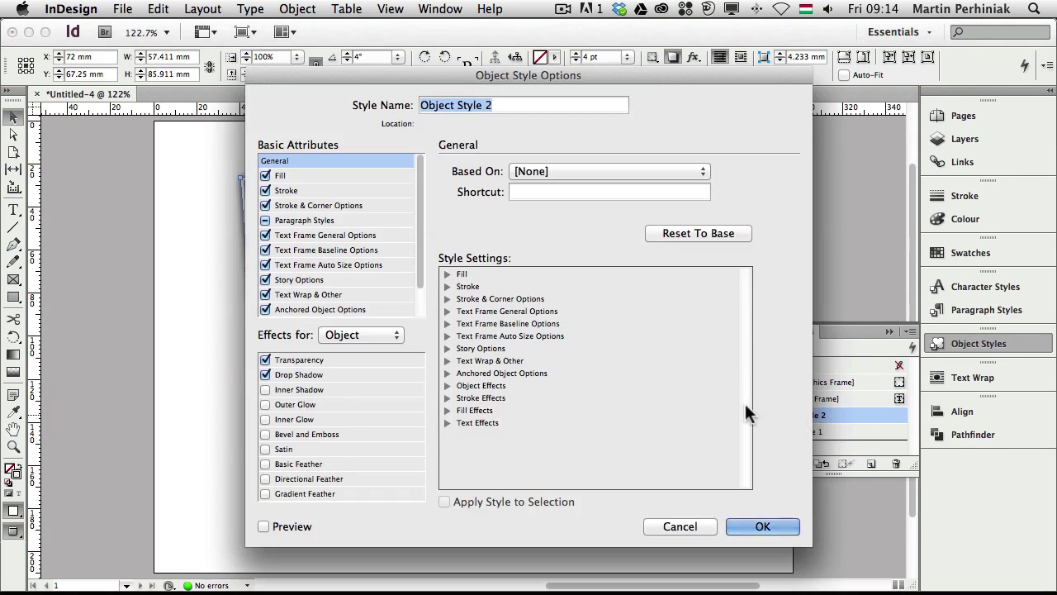
pyautogui.write('White frame ')
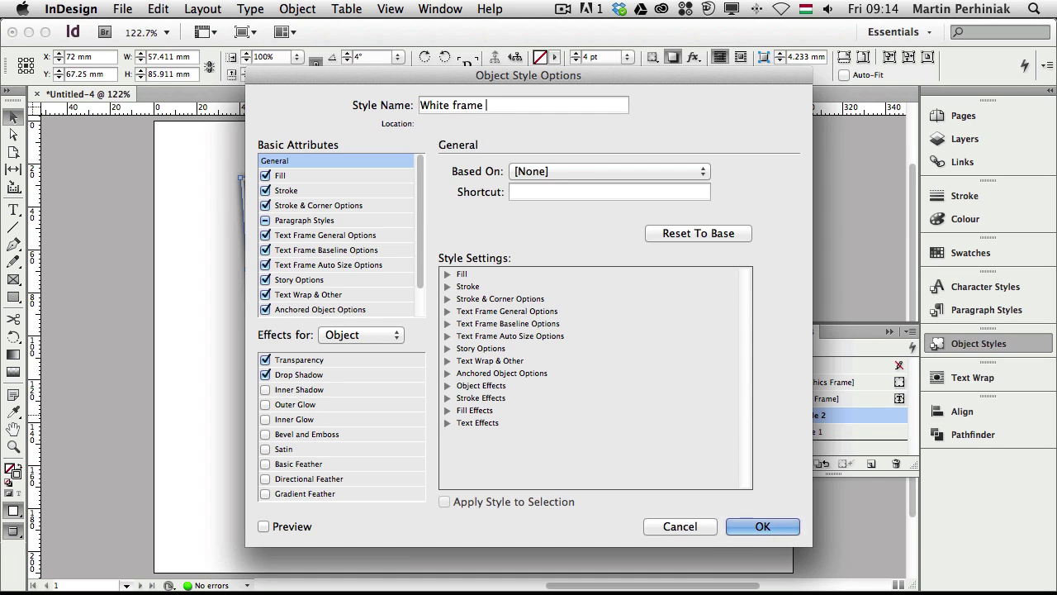
pyautogui.write('with drop shadow')
pyautogui.press('Return')
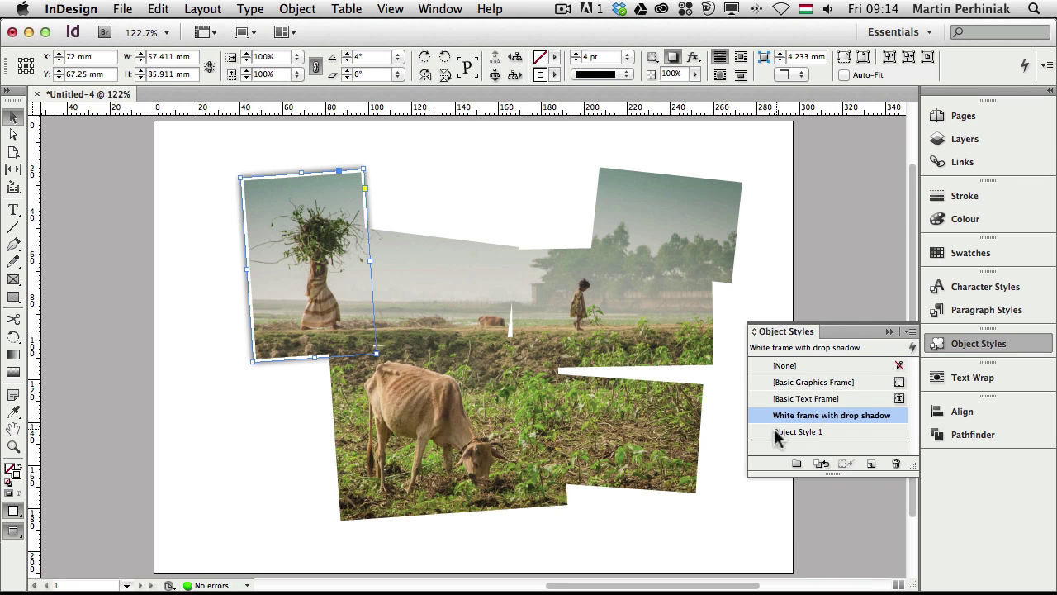
# Apply 'White frame with drop shadow' to all six photo frames, then close the Object Styles panel.
pyautogui.moveTo(428, 160); pyautogui.dragTo(616, 432)
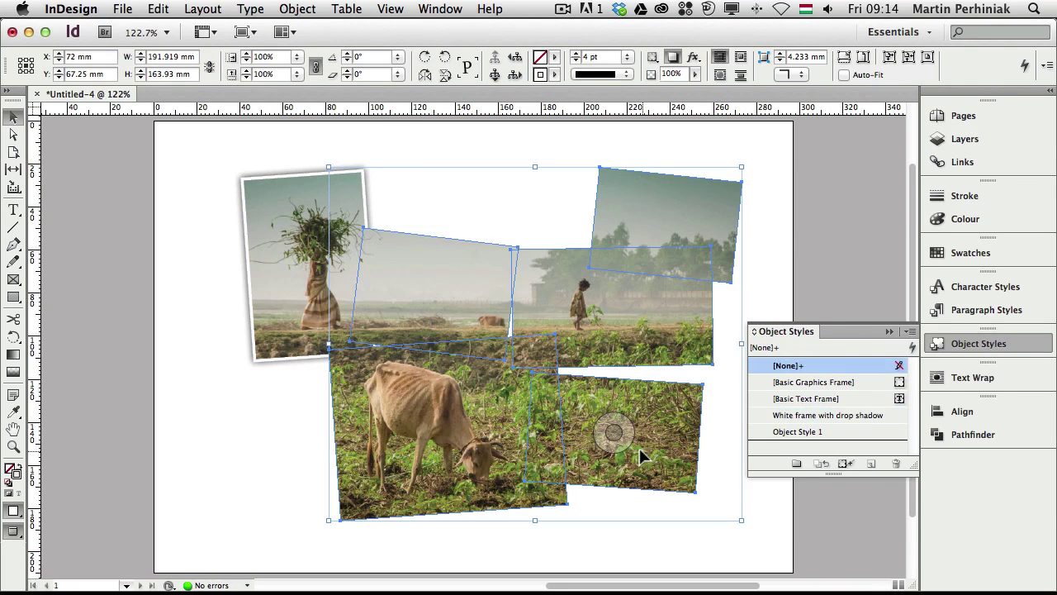
pyautogui.click(836, 415)
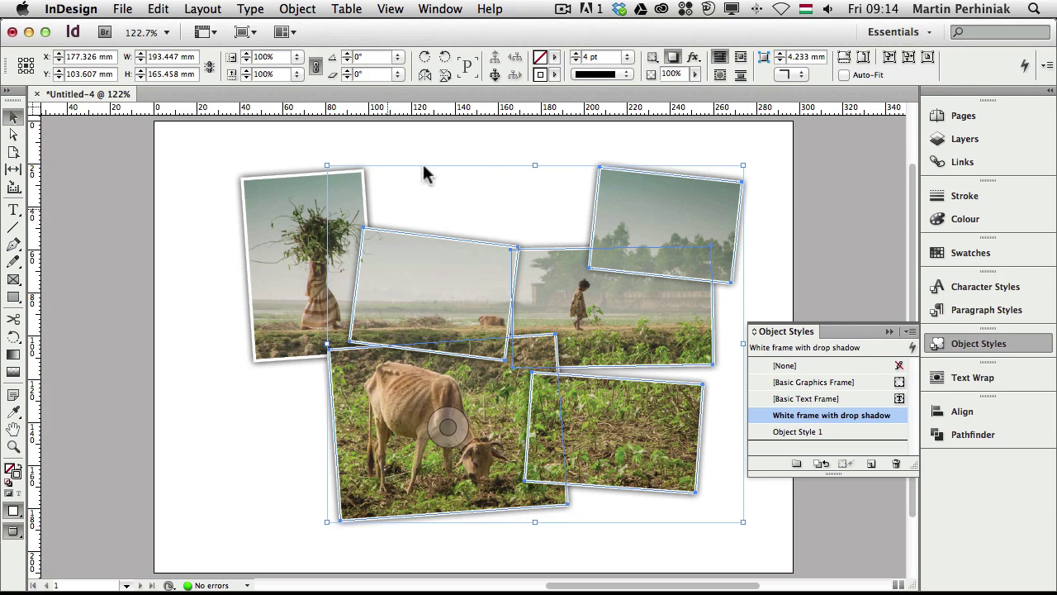
pyautogui.click(807, 209)
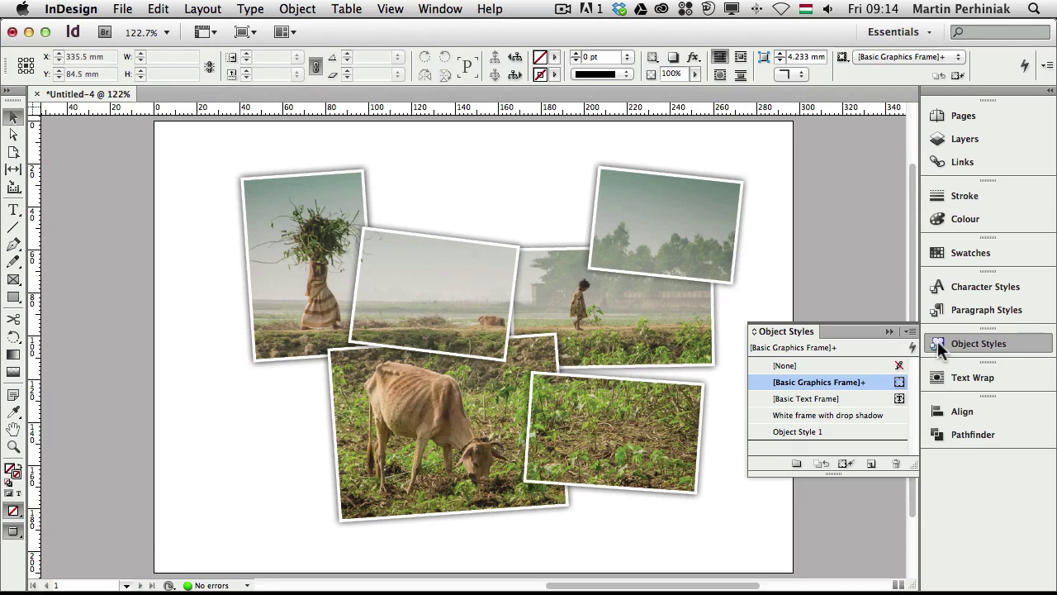
pyautogui.click(965, 342)
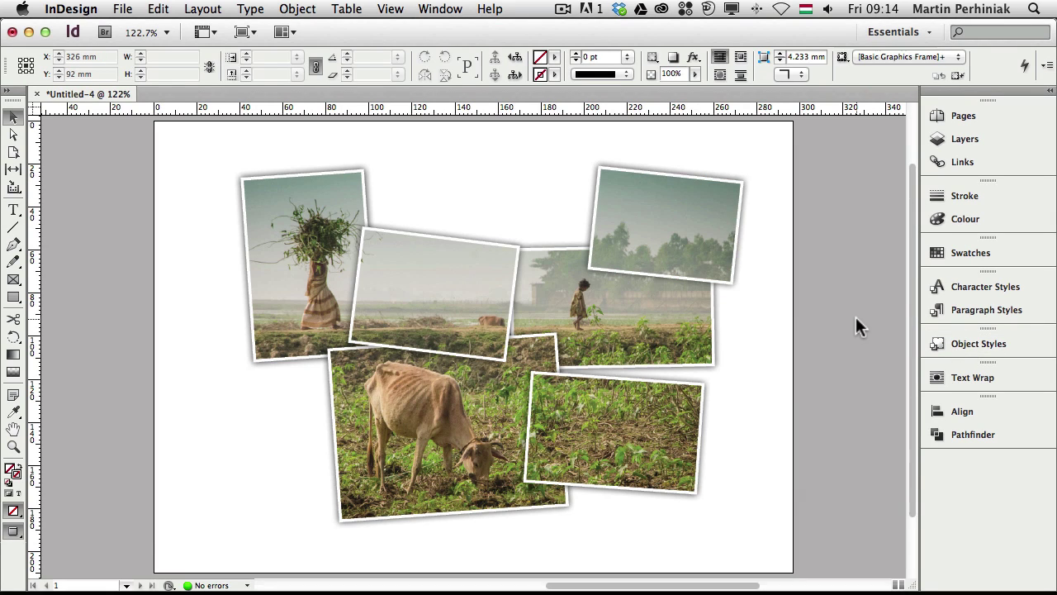
# In the Layers panel, move the walking-child photo to the top of the stack.
pyautogui.click(973, 137)
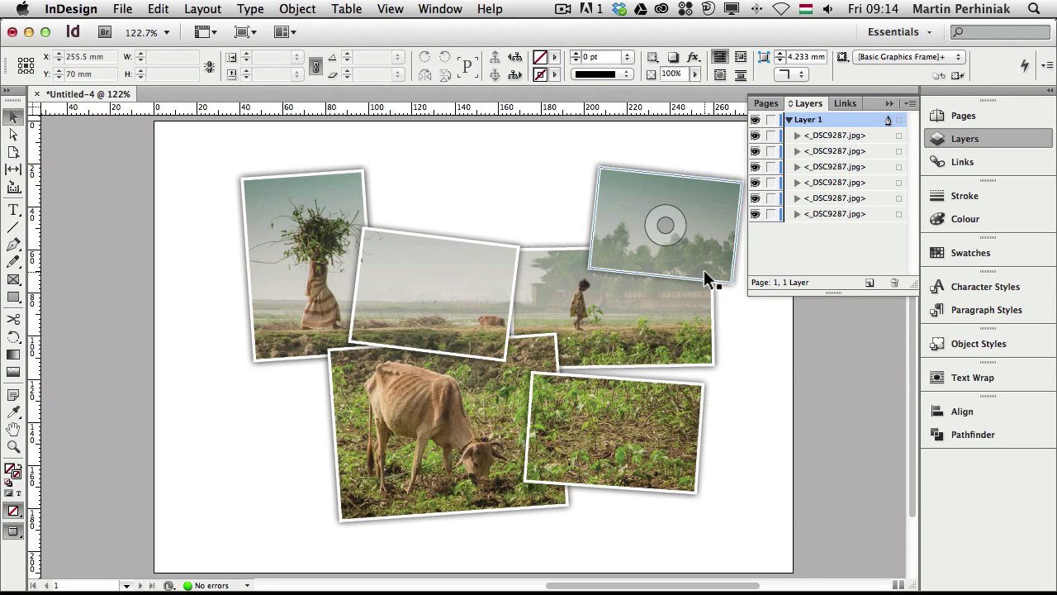
pyautogui.click(678, 320)
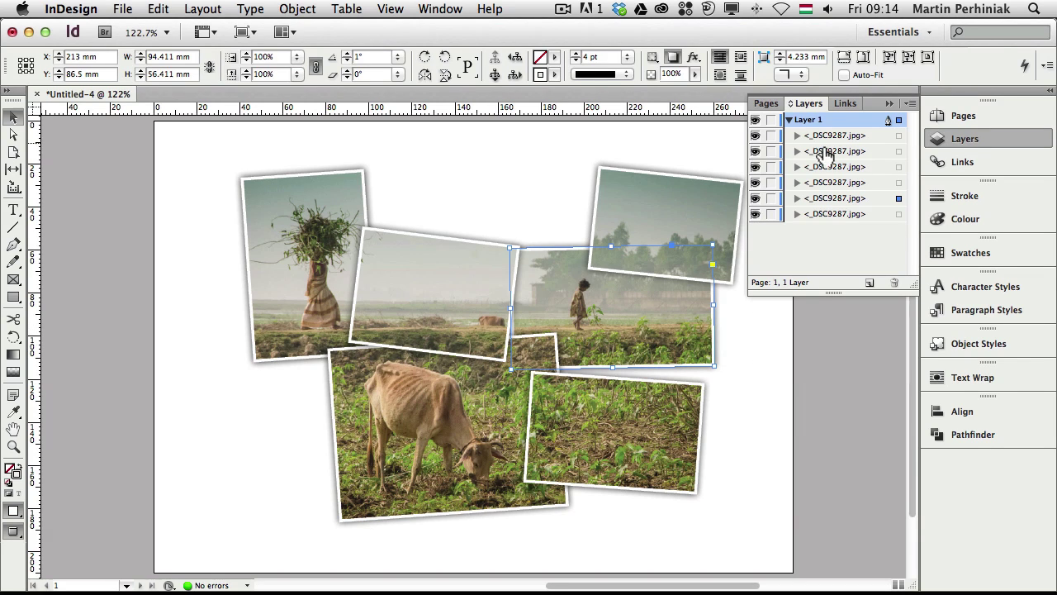
pyautogui.moveTo(873, 198); pyautogui.dragTo(872, 135)
pyautogui.click(833, 331)
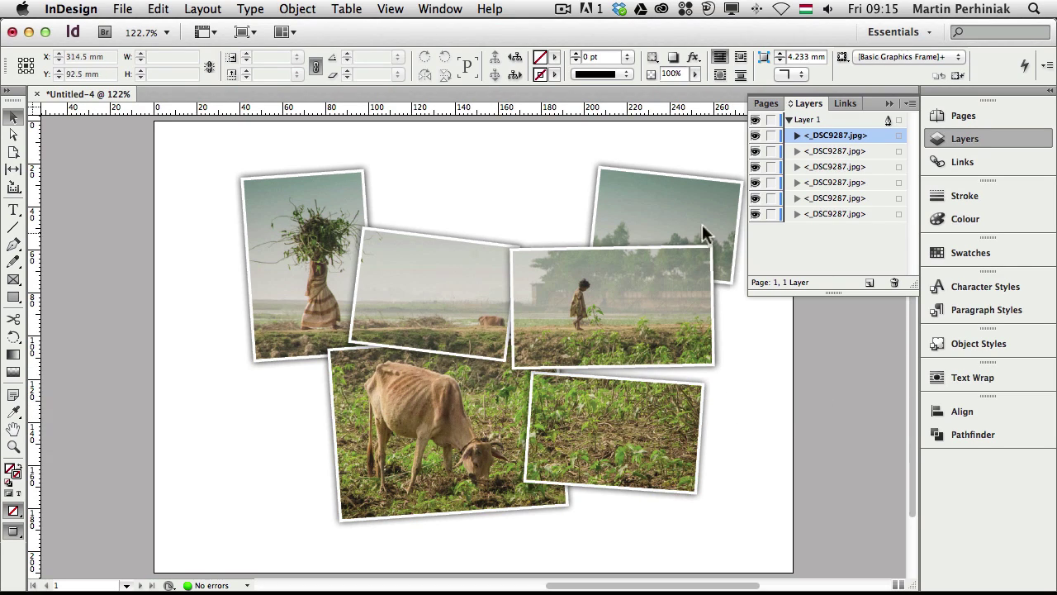
# Place the misty middle photo's layer directly beneath the child photo.
pyautogui.click(469, 261)
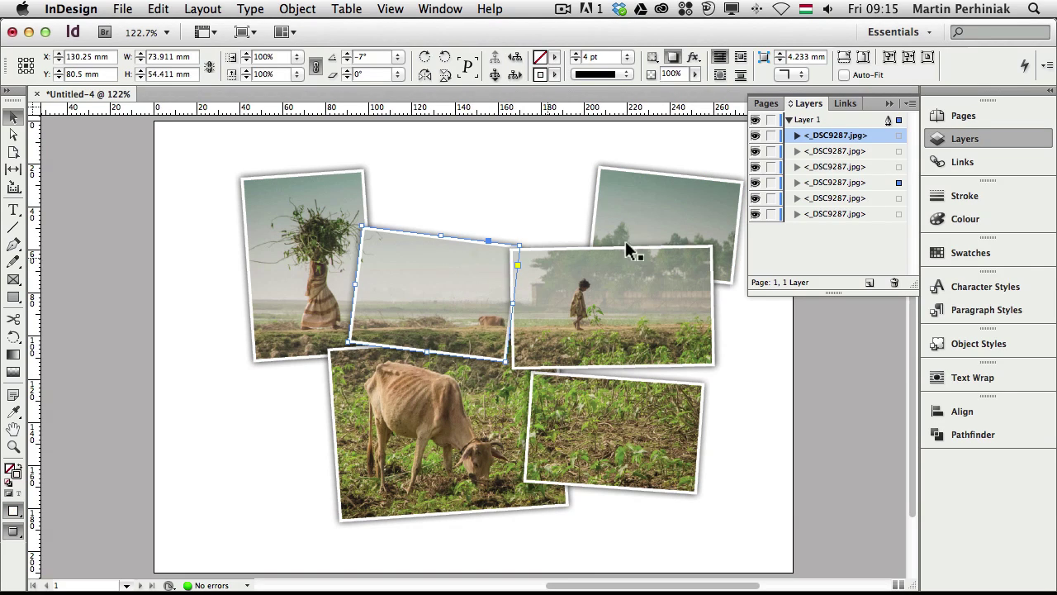
pyautogui.moveTo(873, 189); pyautogui.dragTo(873, 228)
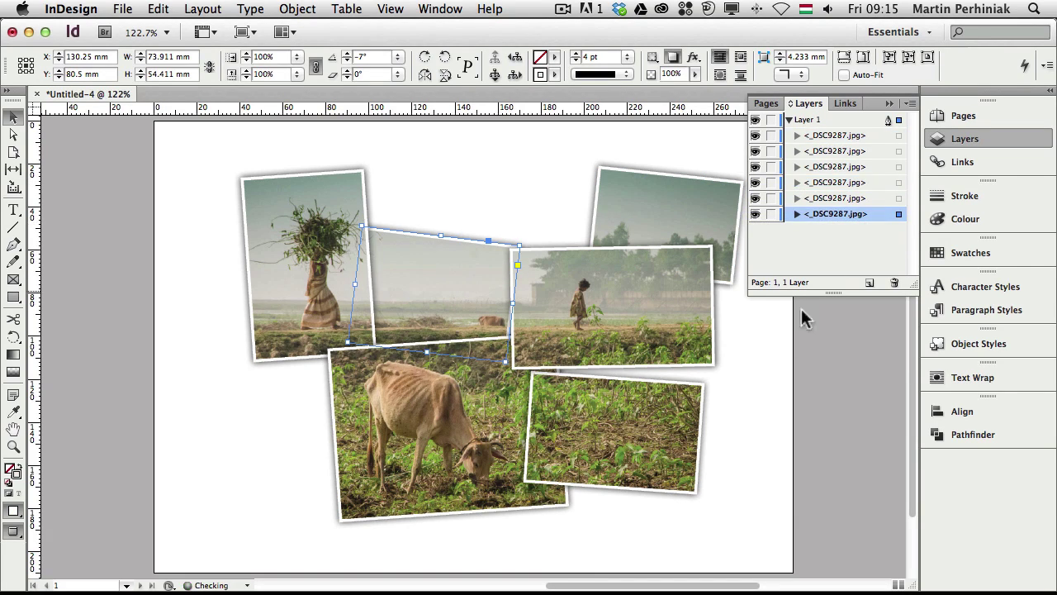
pyautogui.click(788, 363)
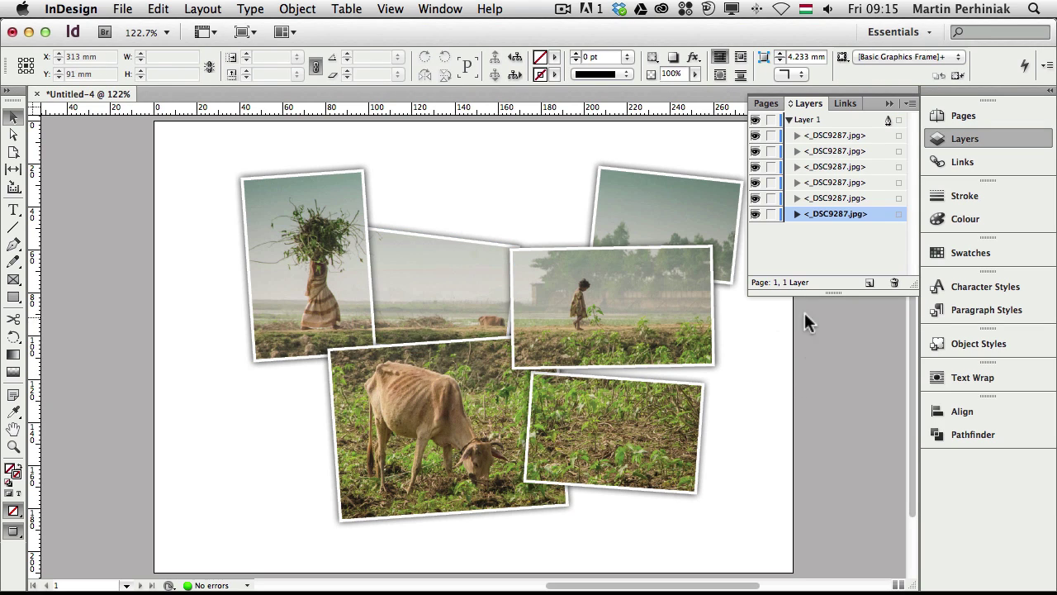
pyautogui.click(504, 289)
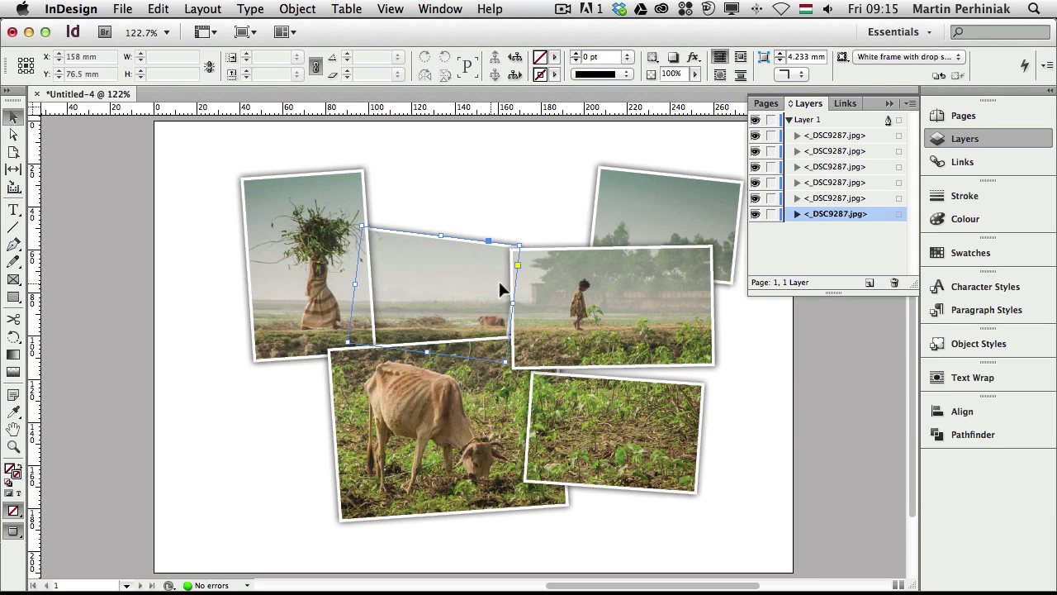
pyautogui.moveTo(875, 210); pyautogui.dragTo(876, 172)
pyautogui.click(799, 375)
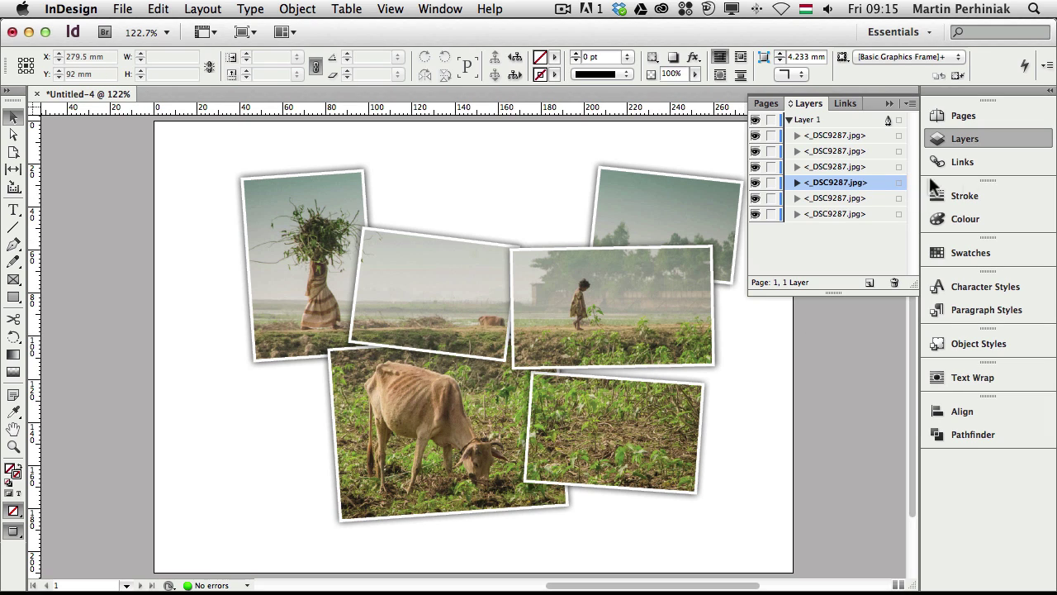
# Nudge the misty middle photo right under the child photo, settling it at Y 80 mm.
pyautogui.click(965, 140)
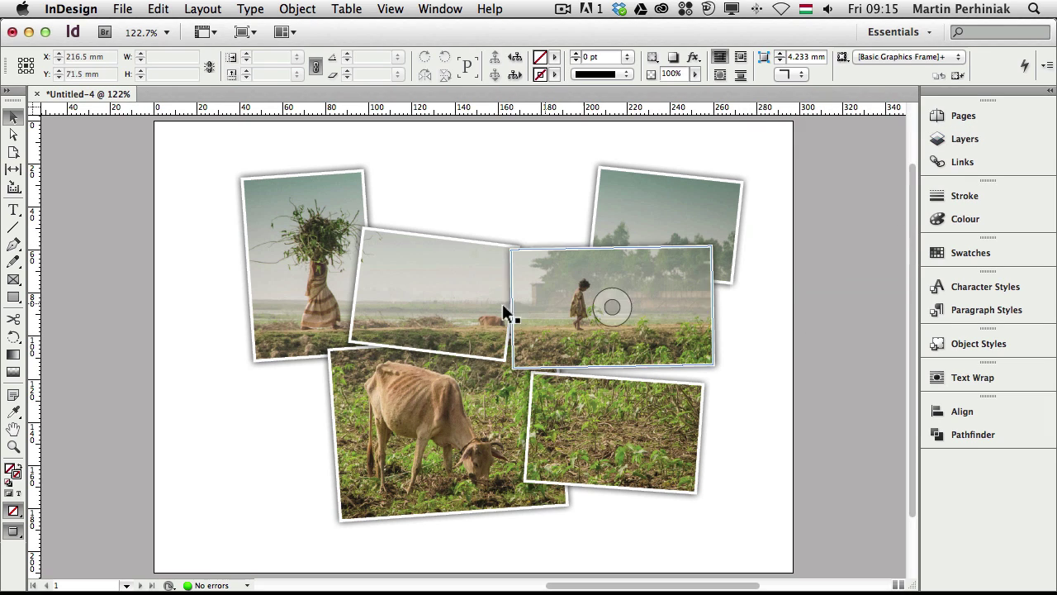
pyautogui.click(438, 263)
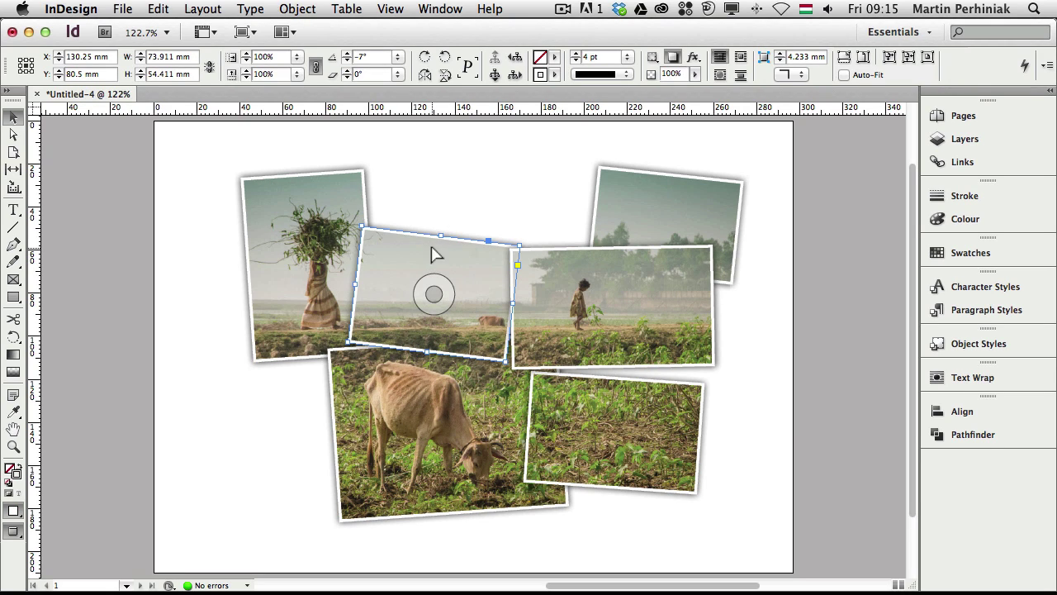
pyautogui.moveTo(435, 250)
pyautogui.mouseDown()
pyautogui.moveTo(451, 252)
pyautogui.moveTo(442, 266)
pyautogui.mouseUp()
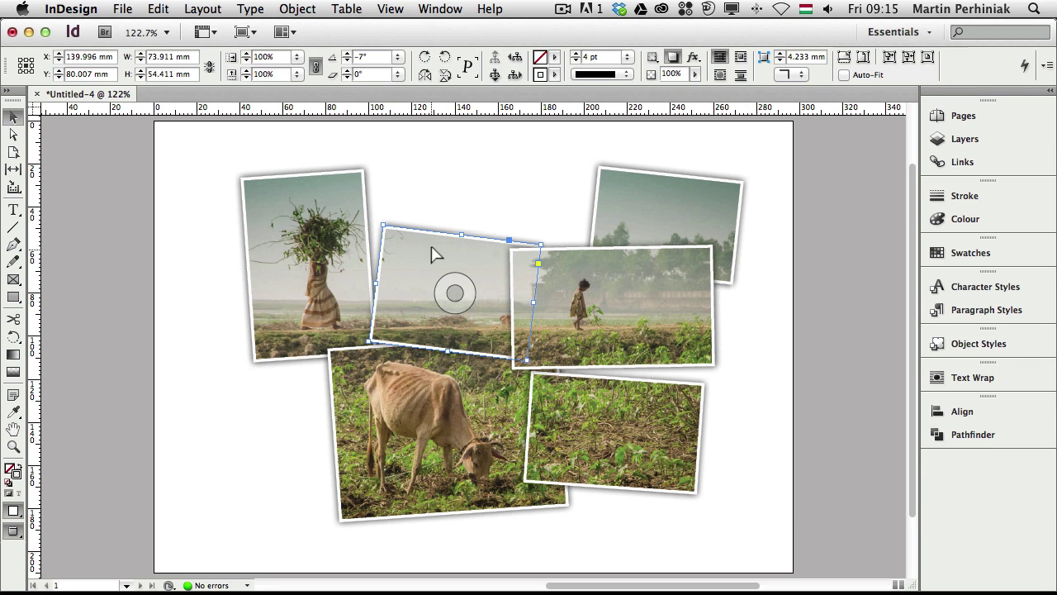
pyautogui.moveTo(431, 248); pyautogui.dragTo(426, 234)
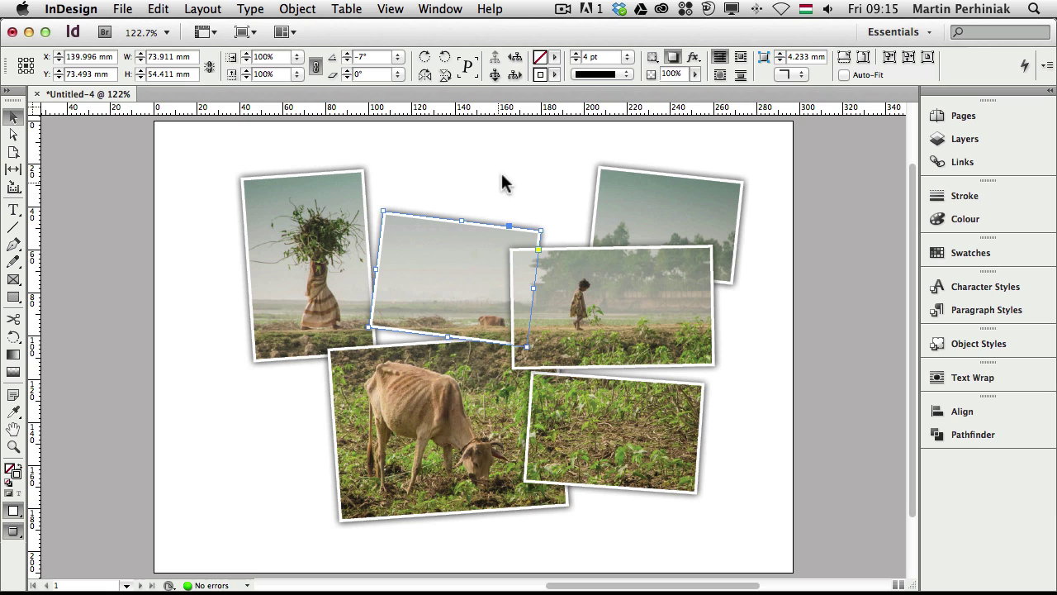
pyautogui.moveTo(461, 270)
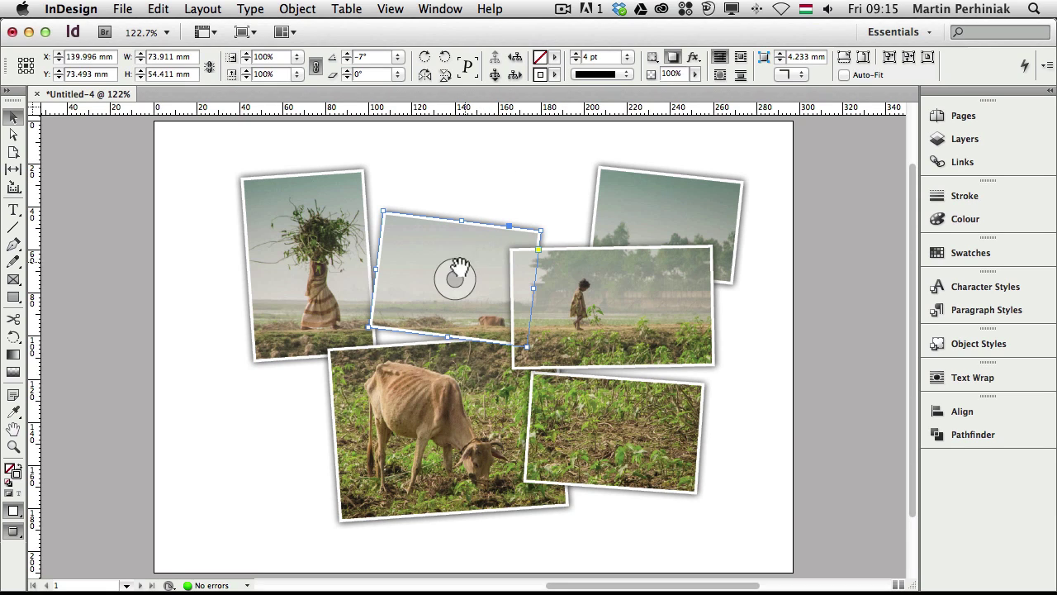
pyautogui.moveTo(487, 255); pyautogui.dragTo(486, 268)
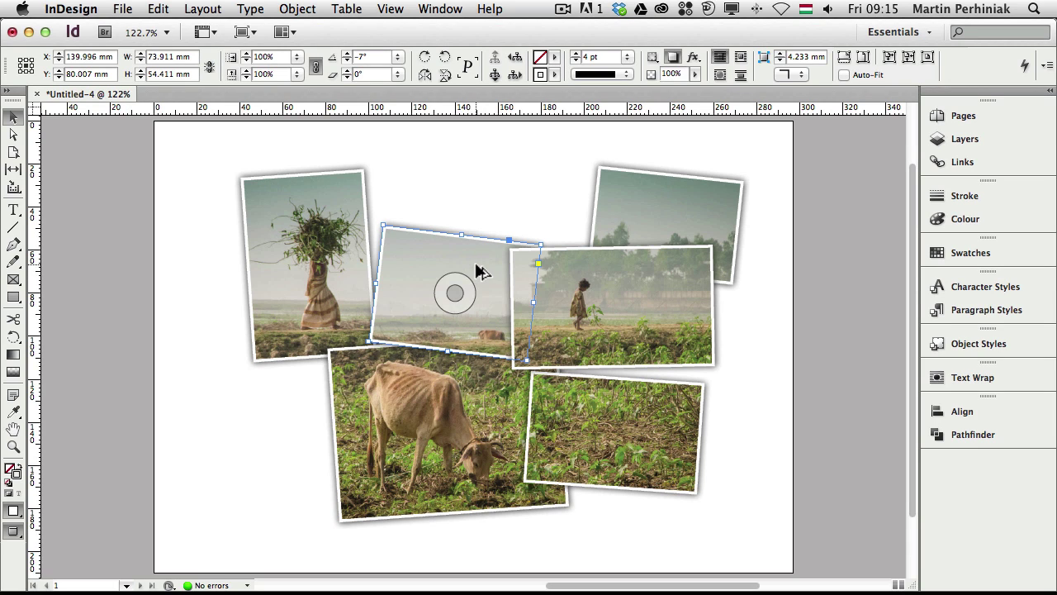
pyautogui.click(505, 171)
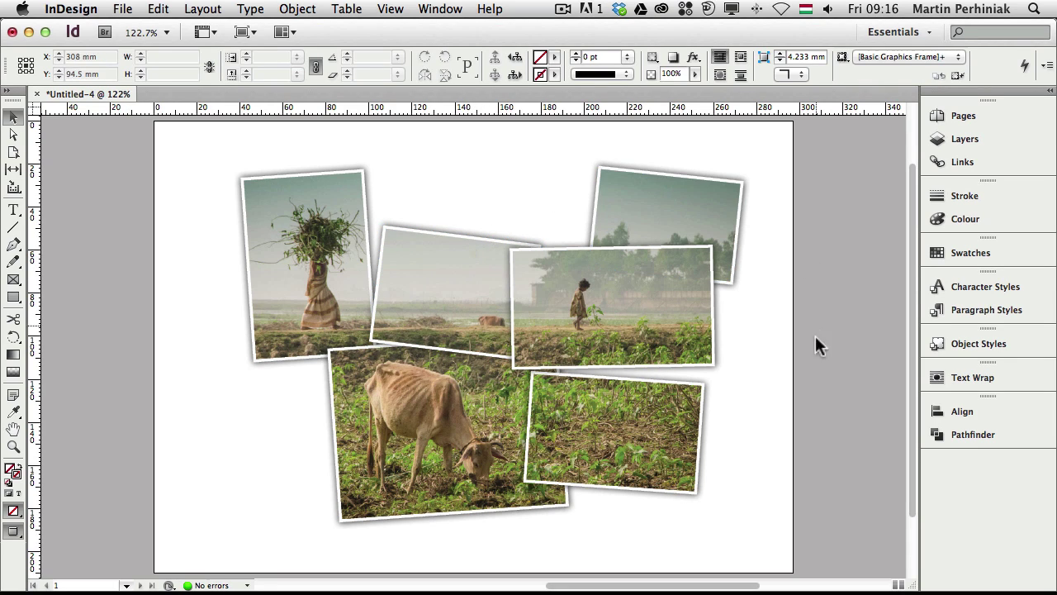
# Open the options of the White frame with drop shadow object style.
pyautogui.click(972, 340)
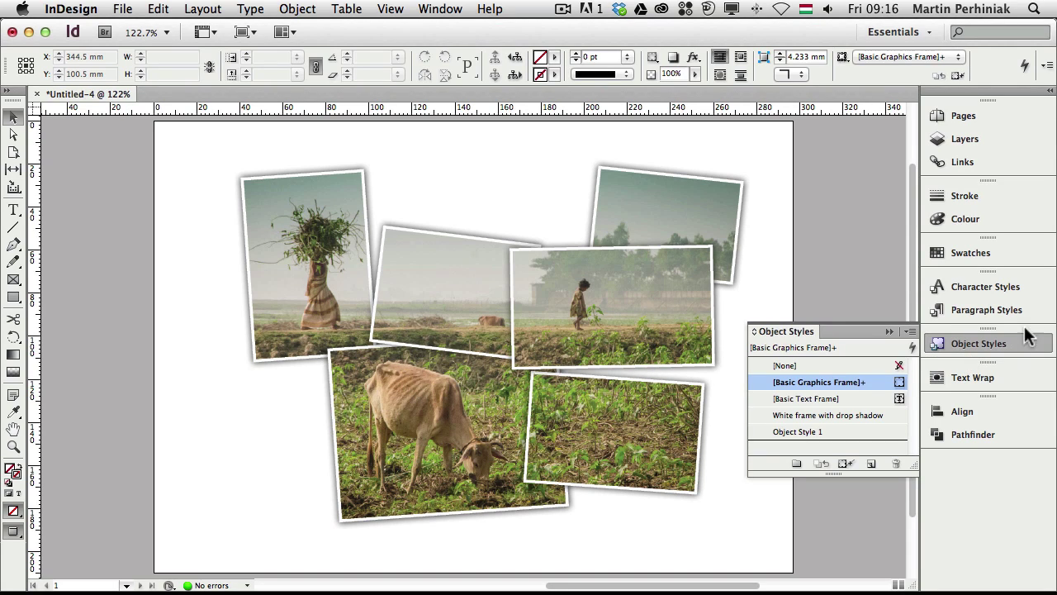
pyautogui.click(833, 413)
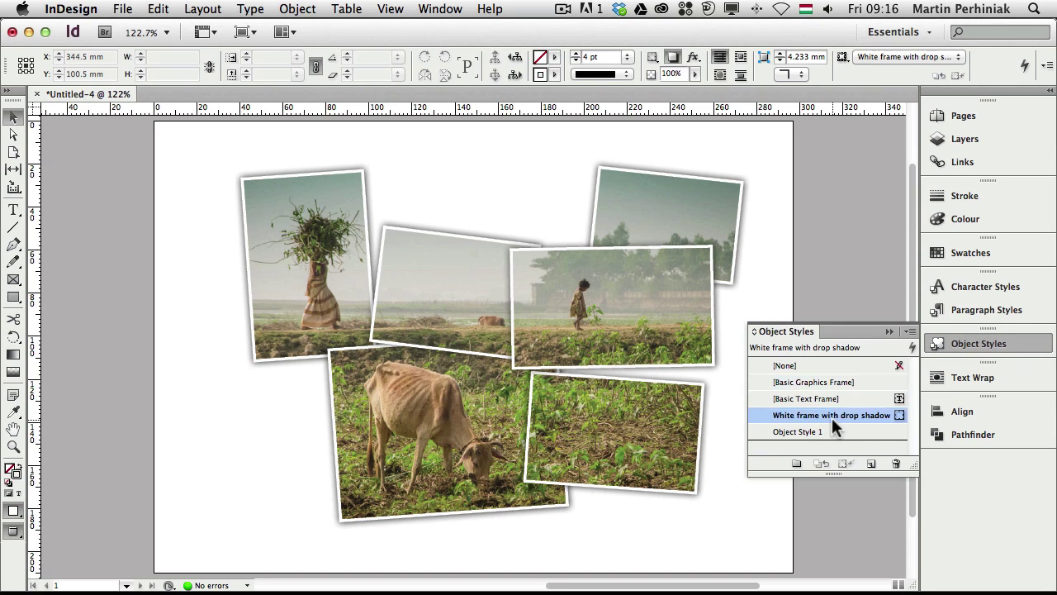
pyautogui.doubleClick(835, 414)
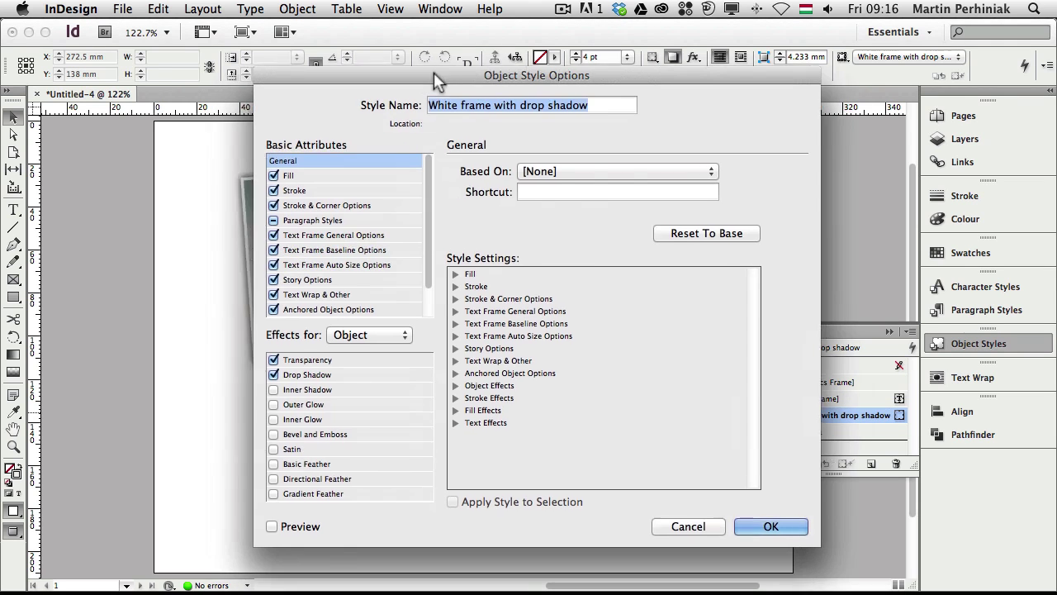
pyautogui.moveTo(453, 69); pyautogui.dragTo(785, 88)
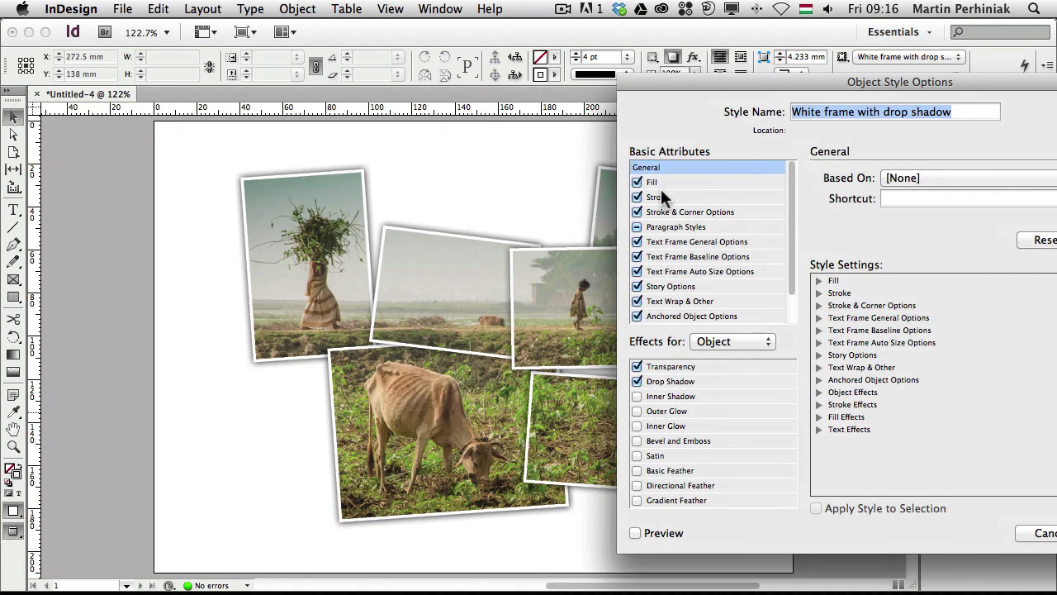
# Set the style's stroke weight to 5 pt with Preview on and confirm.
pyautogui.click(666, 199)
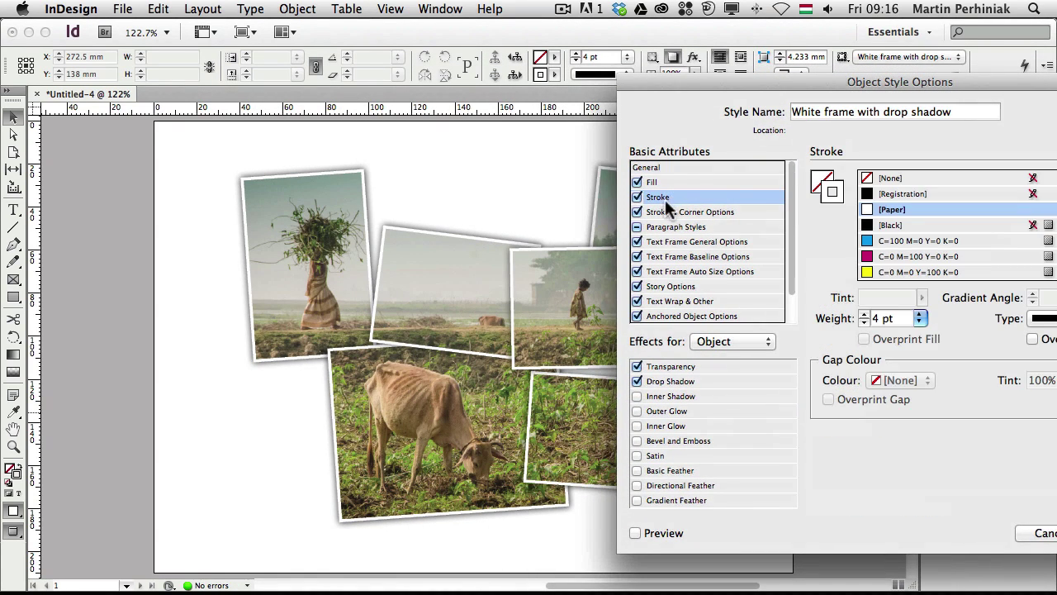
pyautogui.click(864, 315)
pyautogui.click(636, 533)
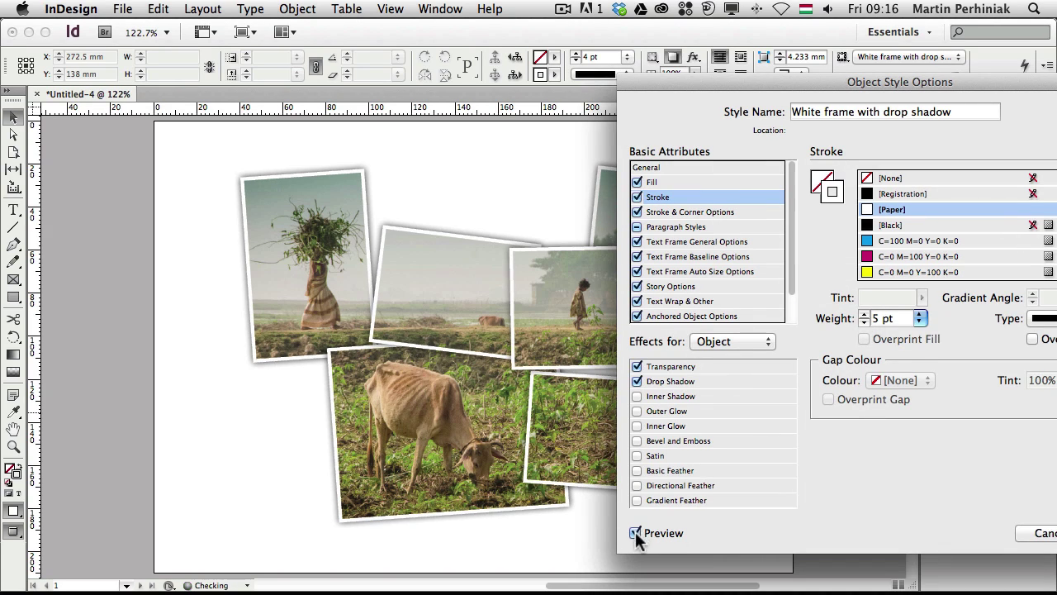
pyautogui.click(864, 315)
pyautogui.click(864, 315)
pyautogui.click(864, 314)
pyautogui.click(864, 322)
pyautogui.click(864, 322)
pyautogui.click(864, 322)
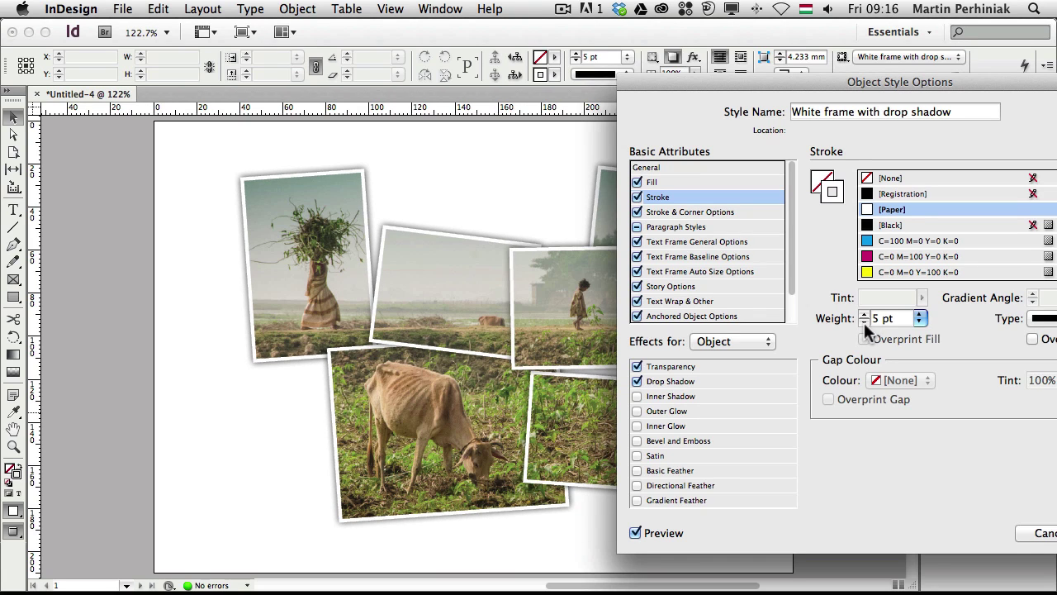
pyautogui.click(864, 322)
pyautogui.moveTo(787, 91); pyautogui.dragTo(464, 75)
pyautogui.click(829, 514)
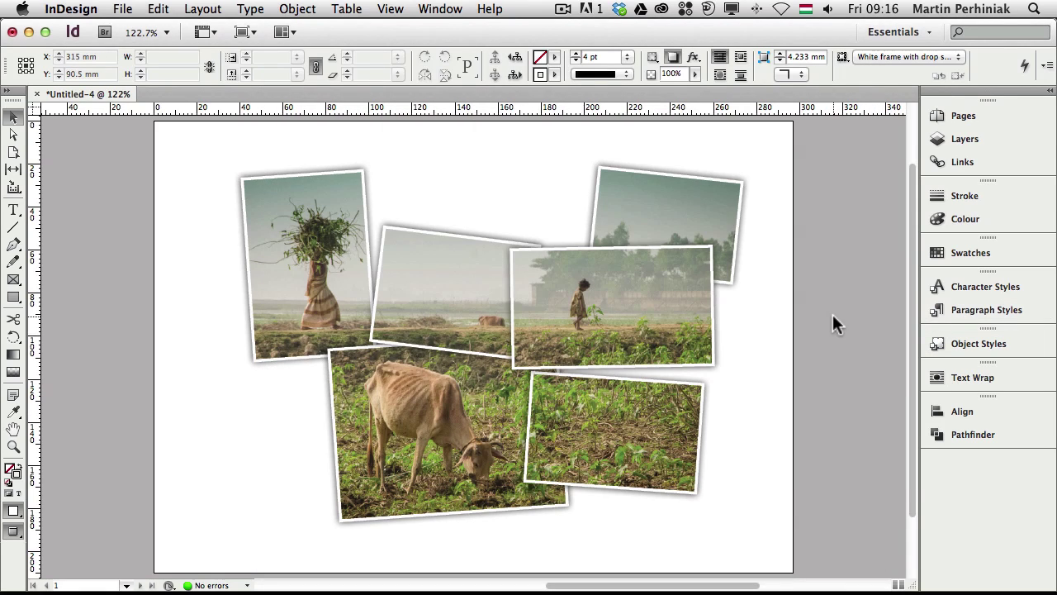